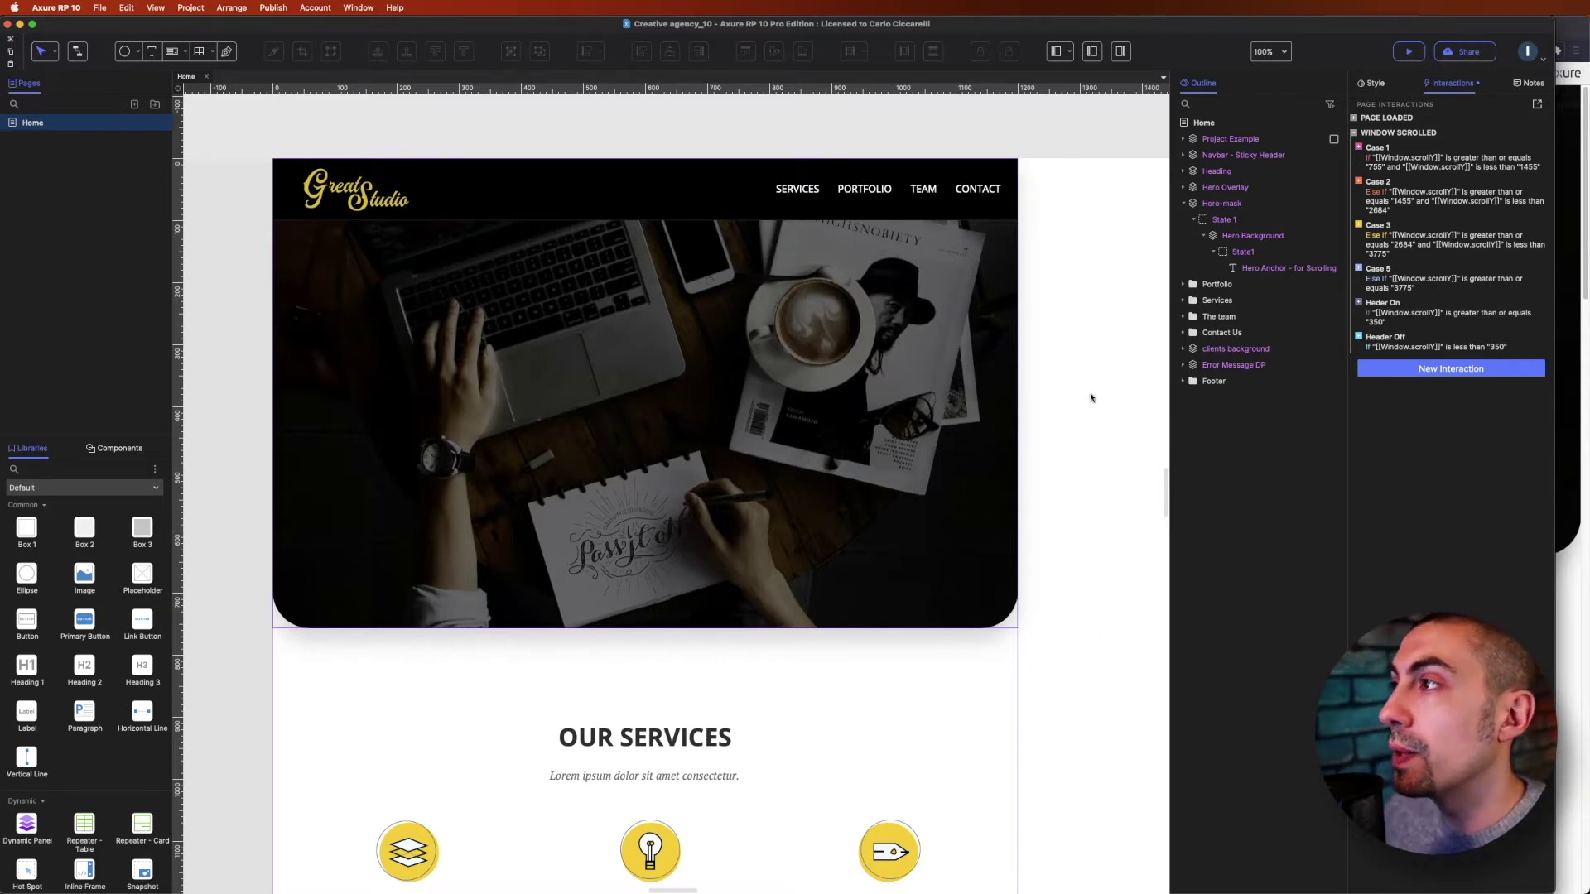
Step: Select Hero Overlay, then the Hero-mask dynamic panel, in the Outline and preview the prototype
mouse_move(1202, 208)
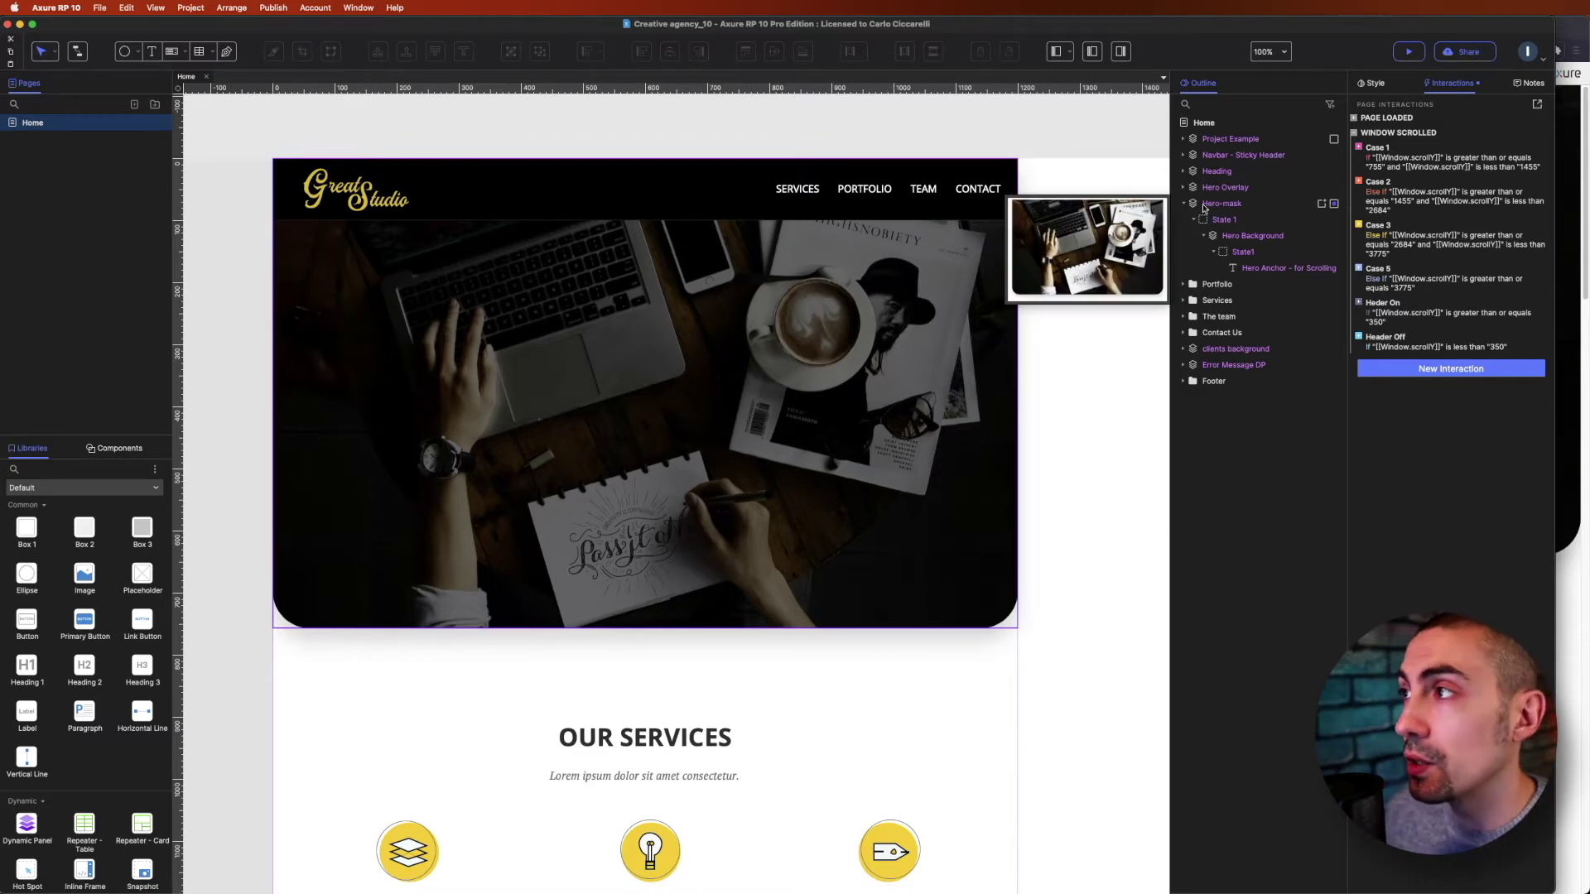
click(844, 333)
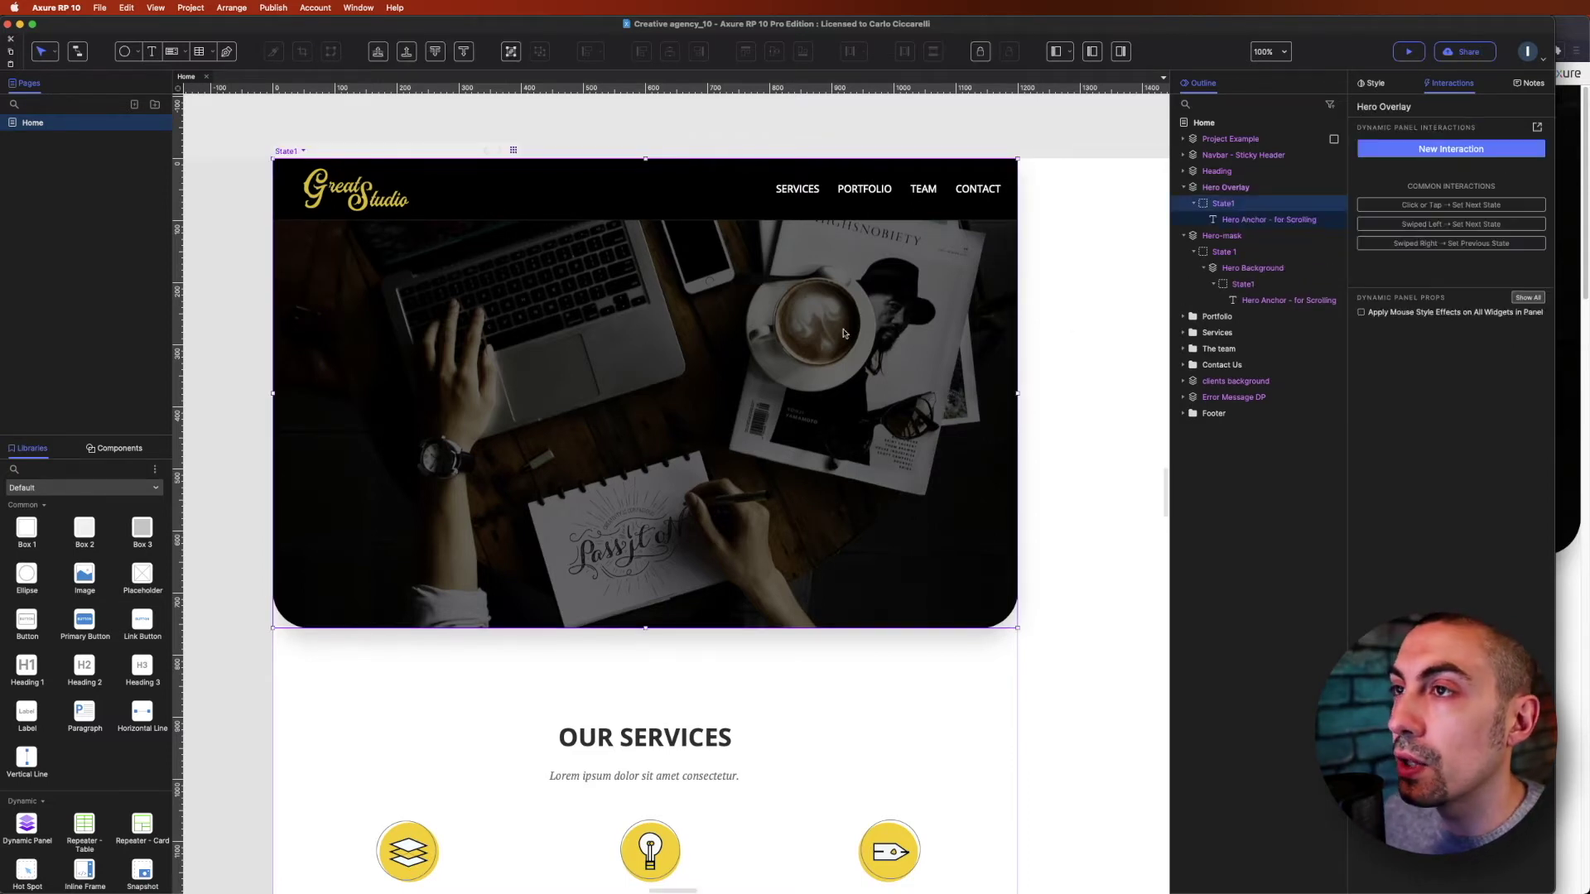
click(1224, 236)
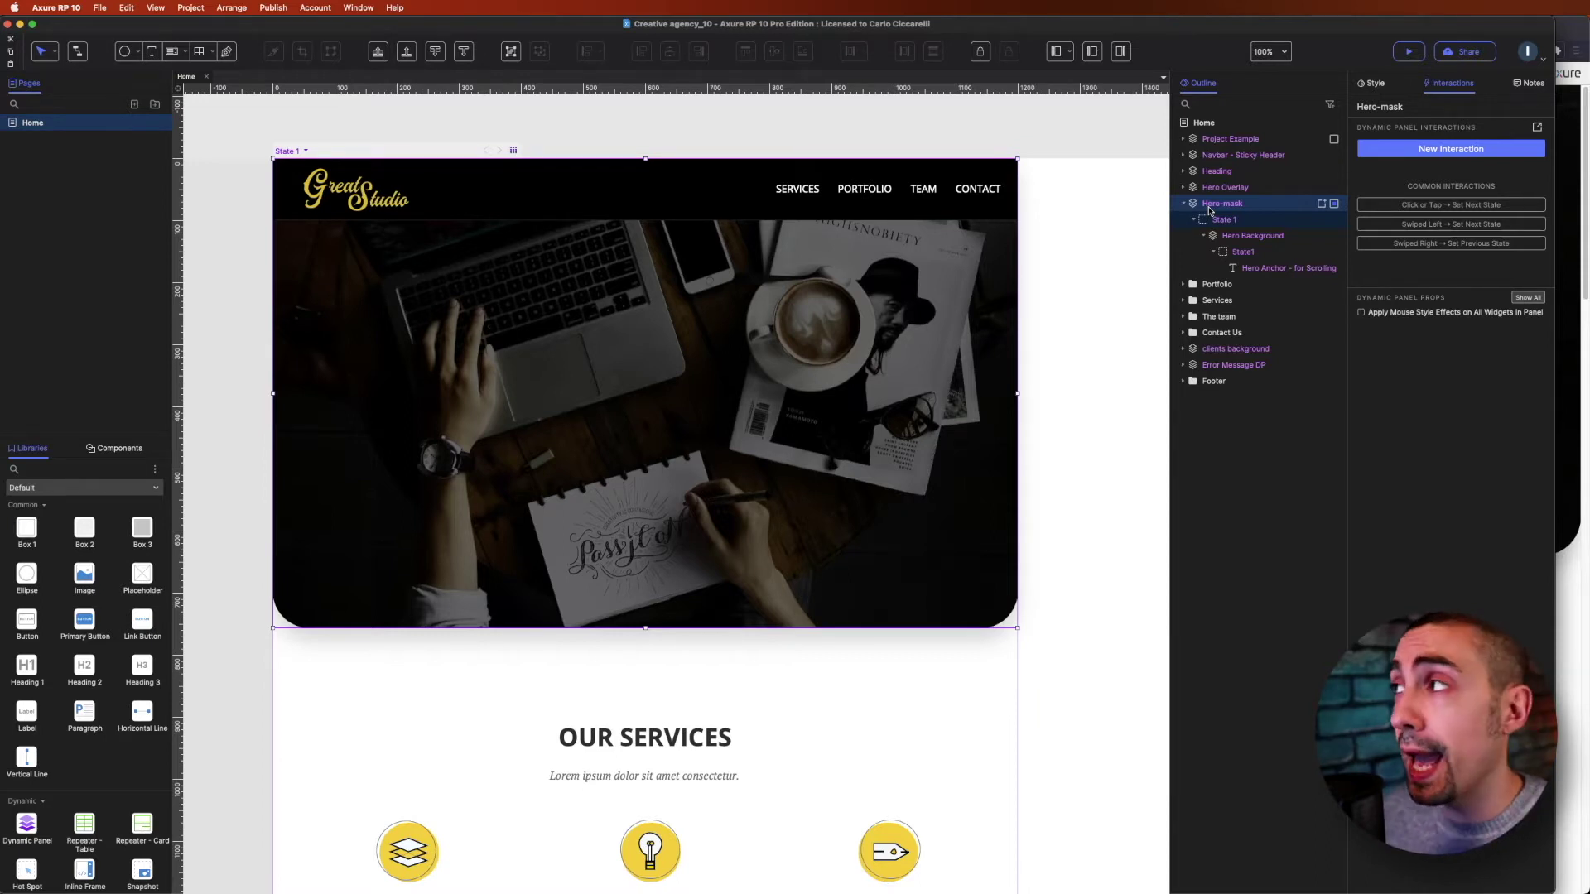
click(1408, 51)
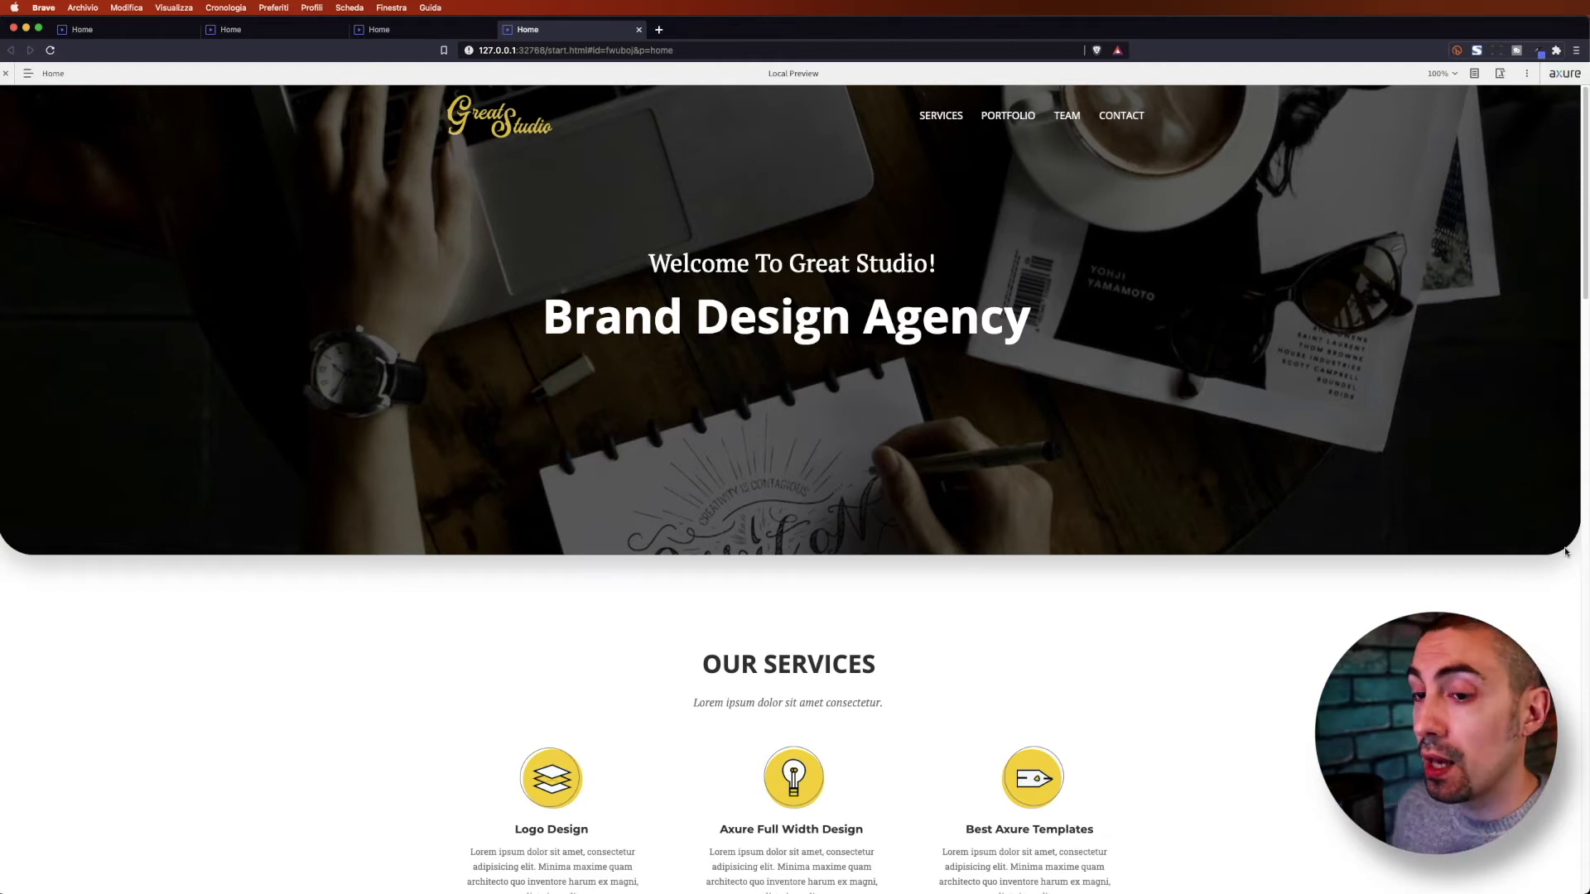
Step: Switch from the Brave preview back to the Axure editor
key(super+Tab)
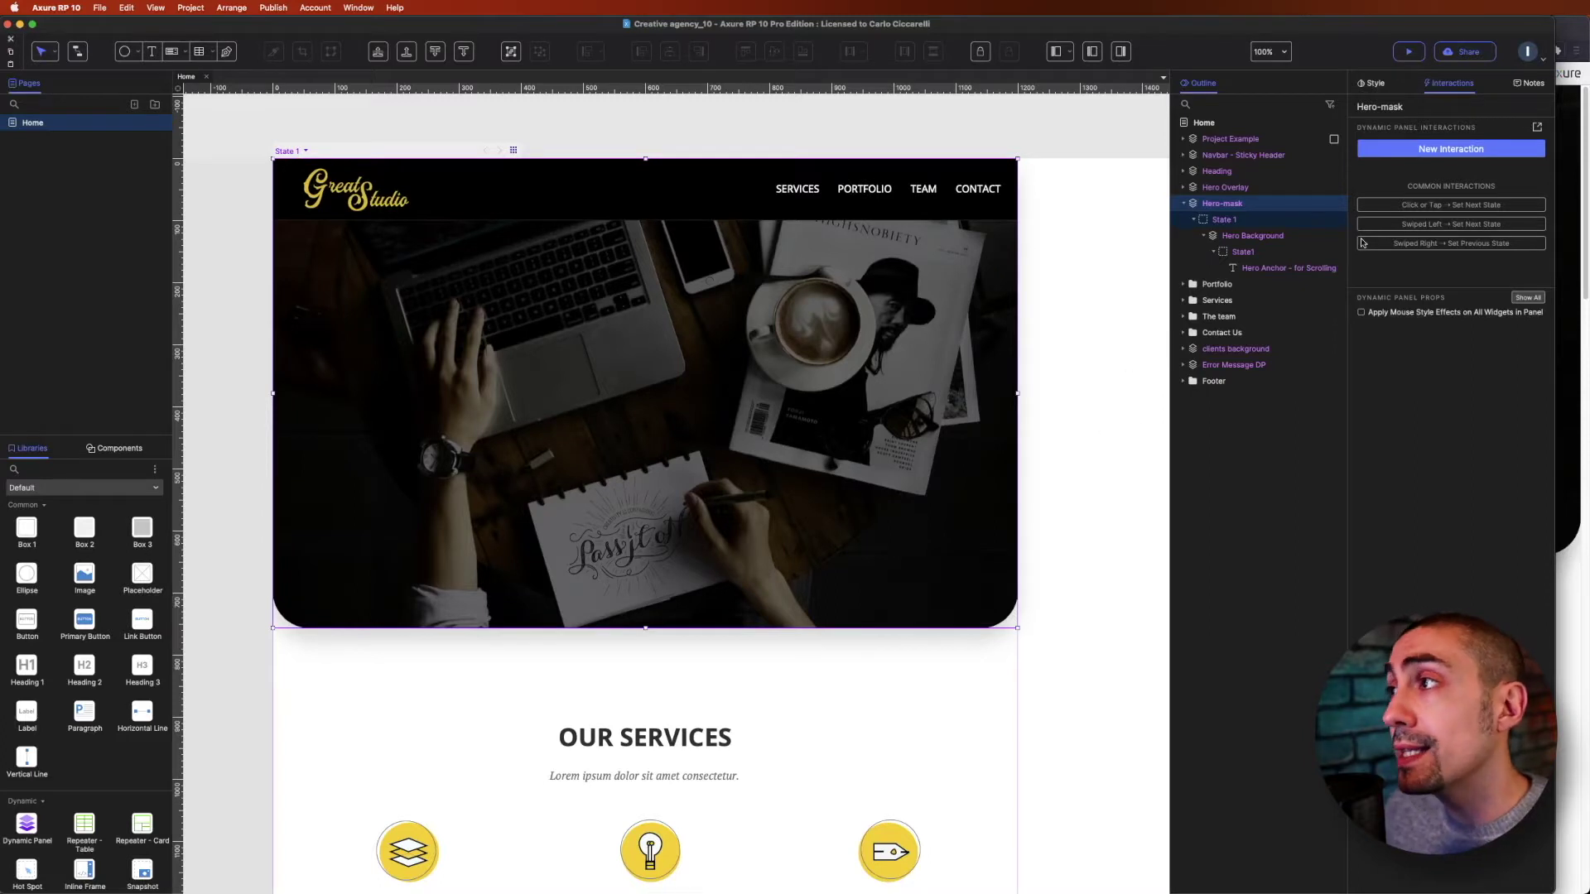
Step: Open the Hero Background panel's state from the Outline, stepping back to Hero-mask and reopening it
mouse_move(1233, 212)
click(1249, 238)
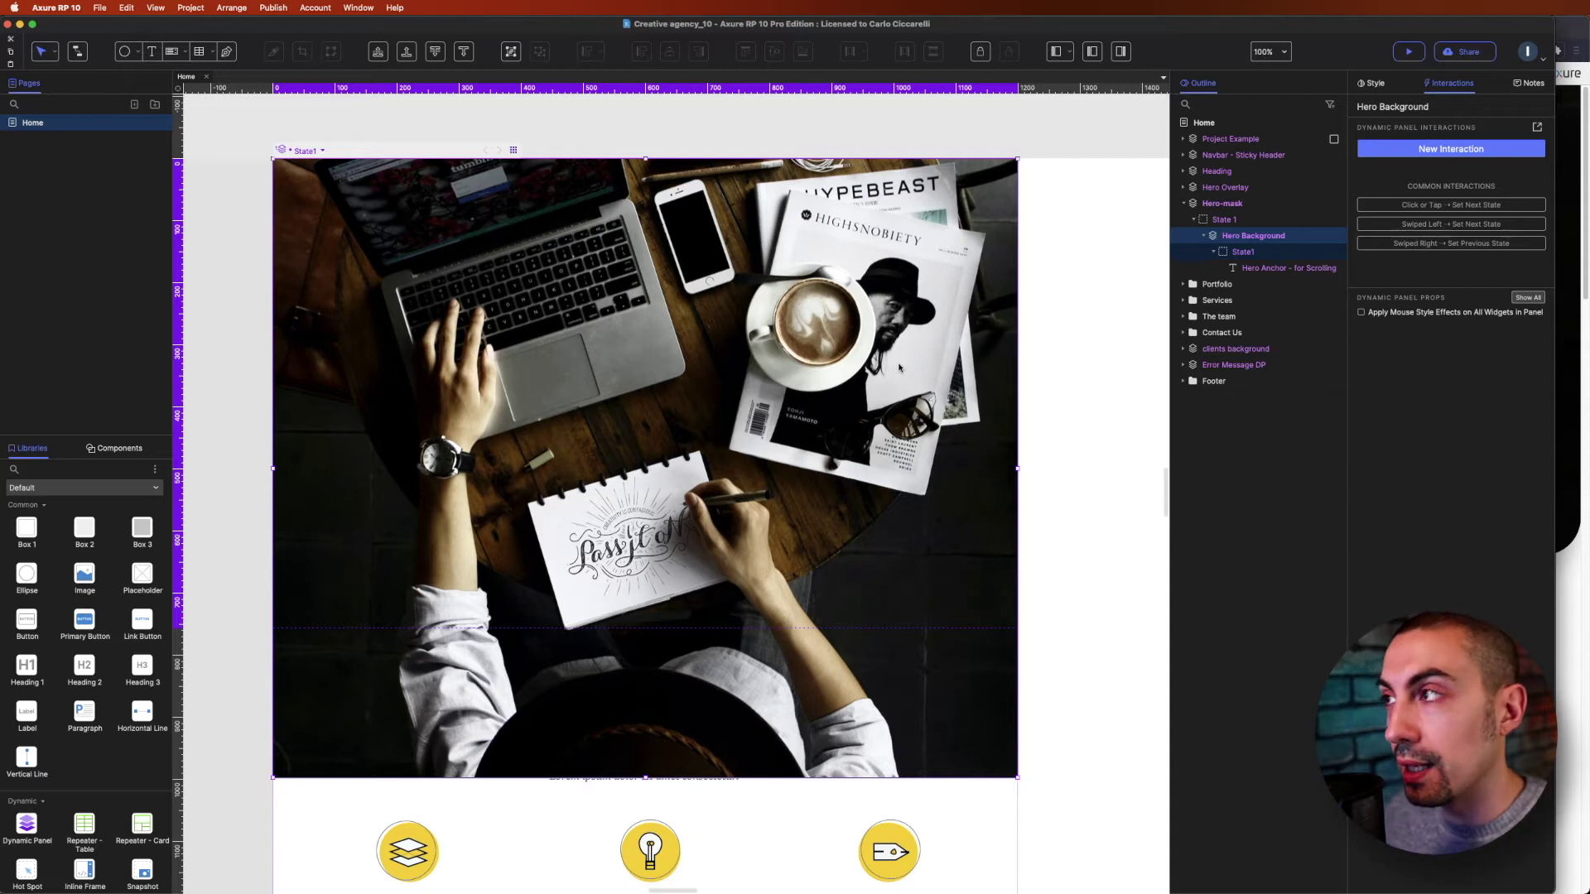
click(1240, 203)
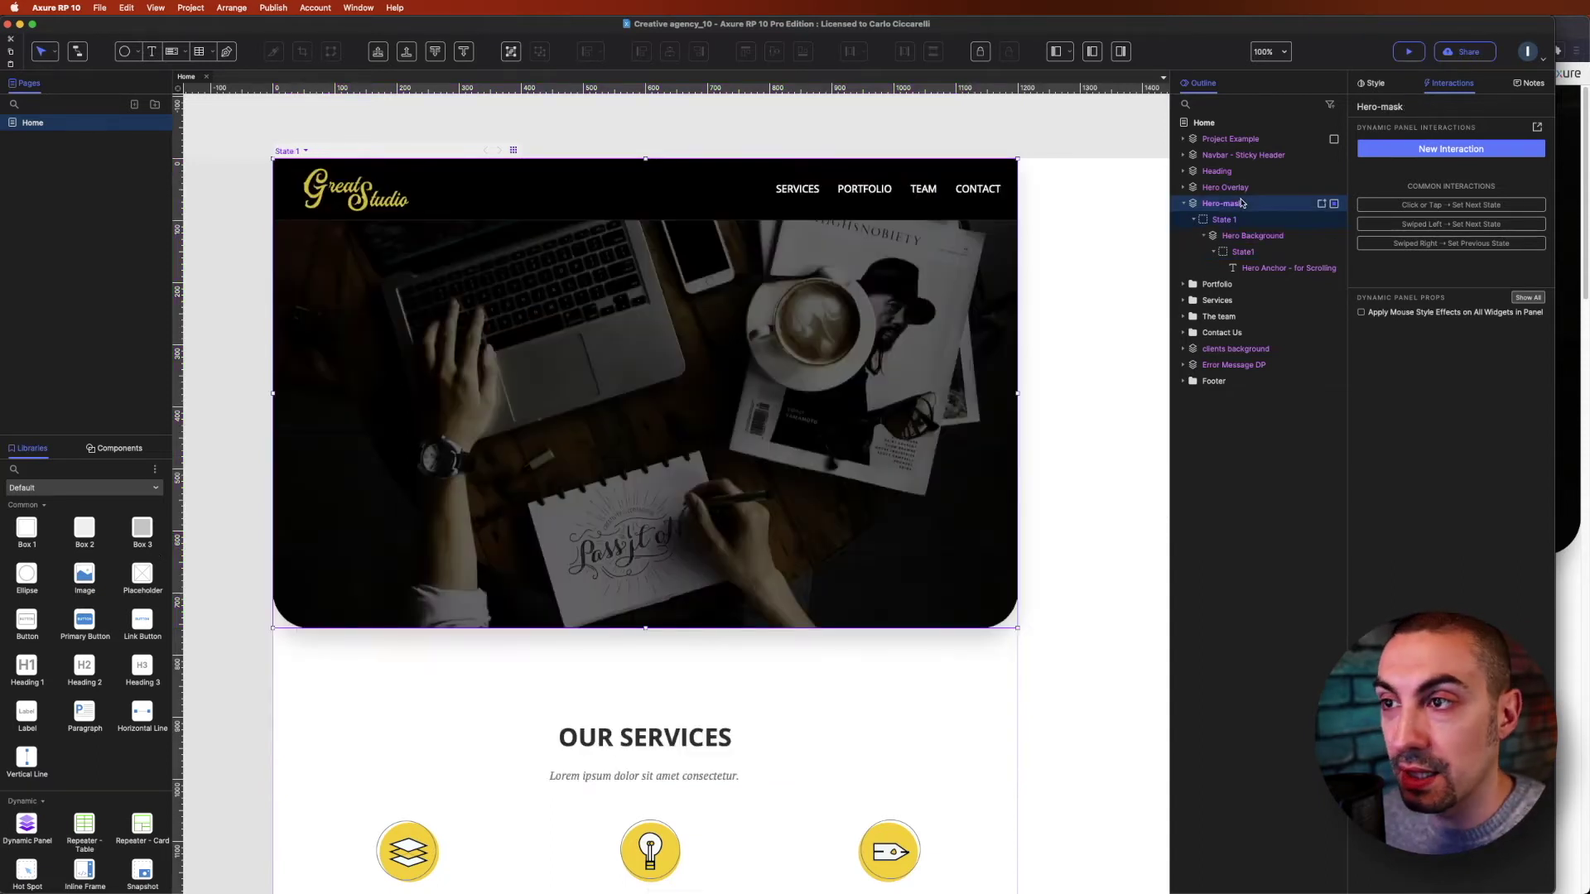
click(1241, 237)
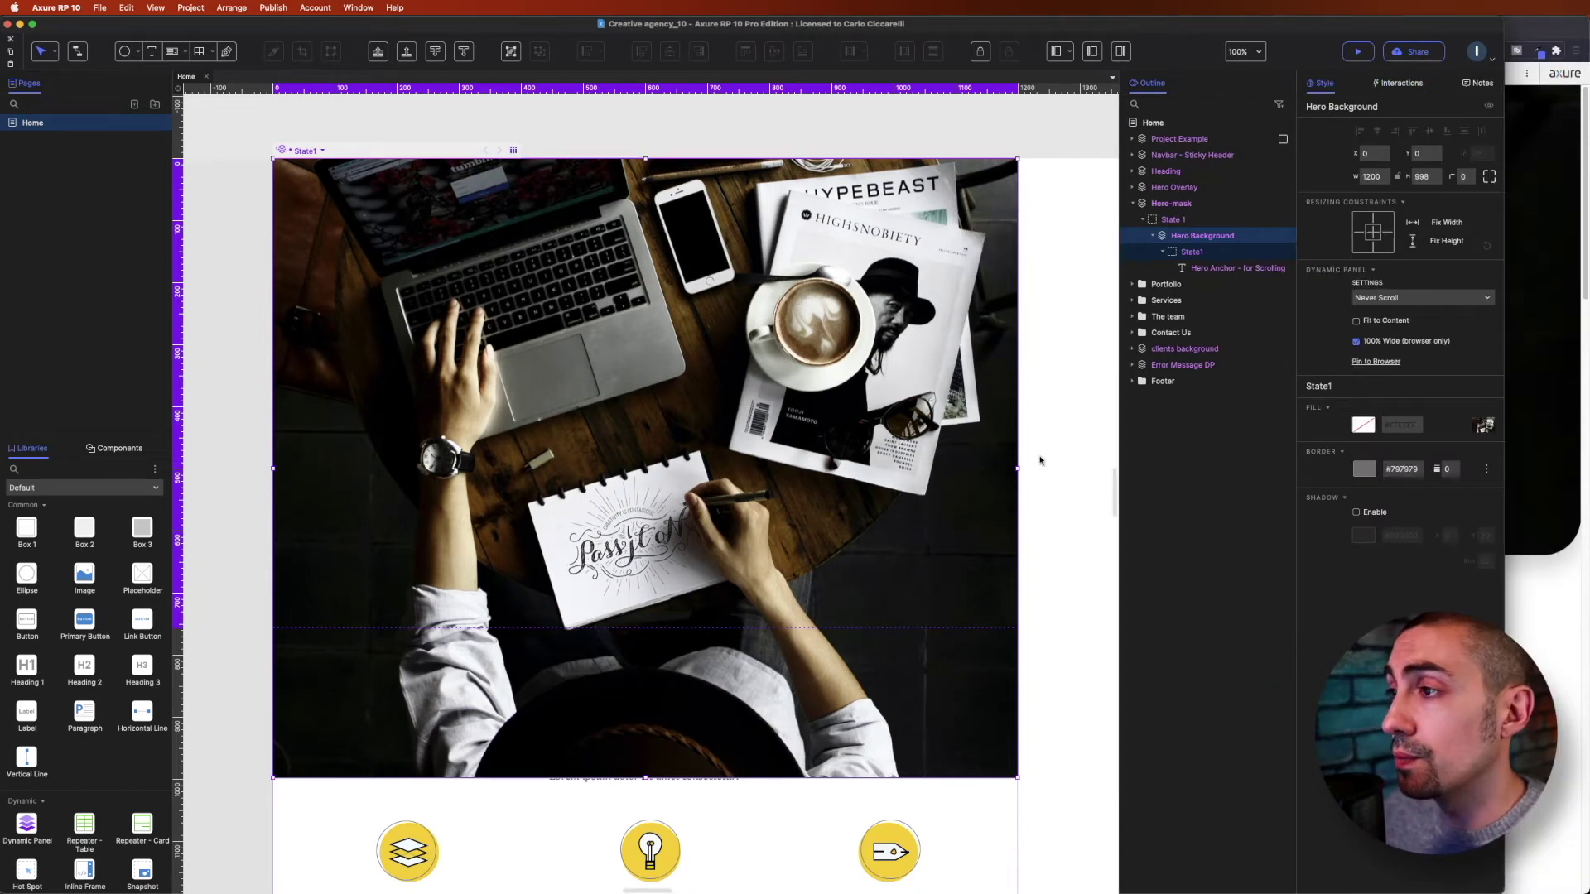
Step: Return to the Home page, show its page interactions, and add a new Window Scrolled case
click(1074, 452)
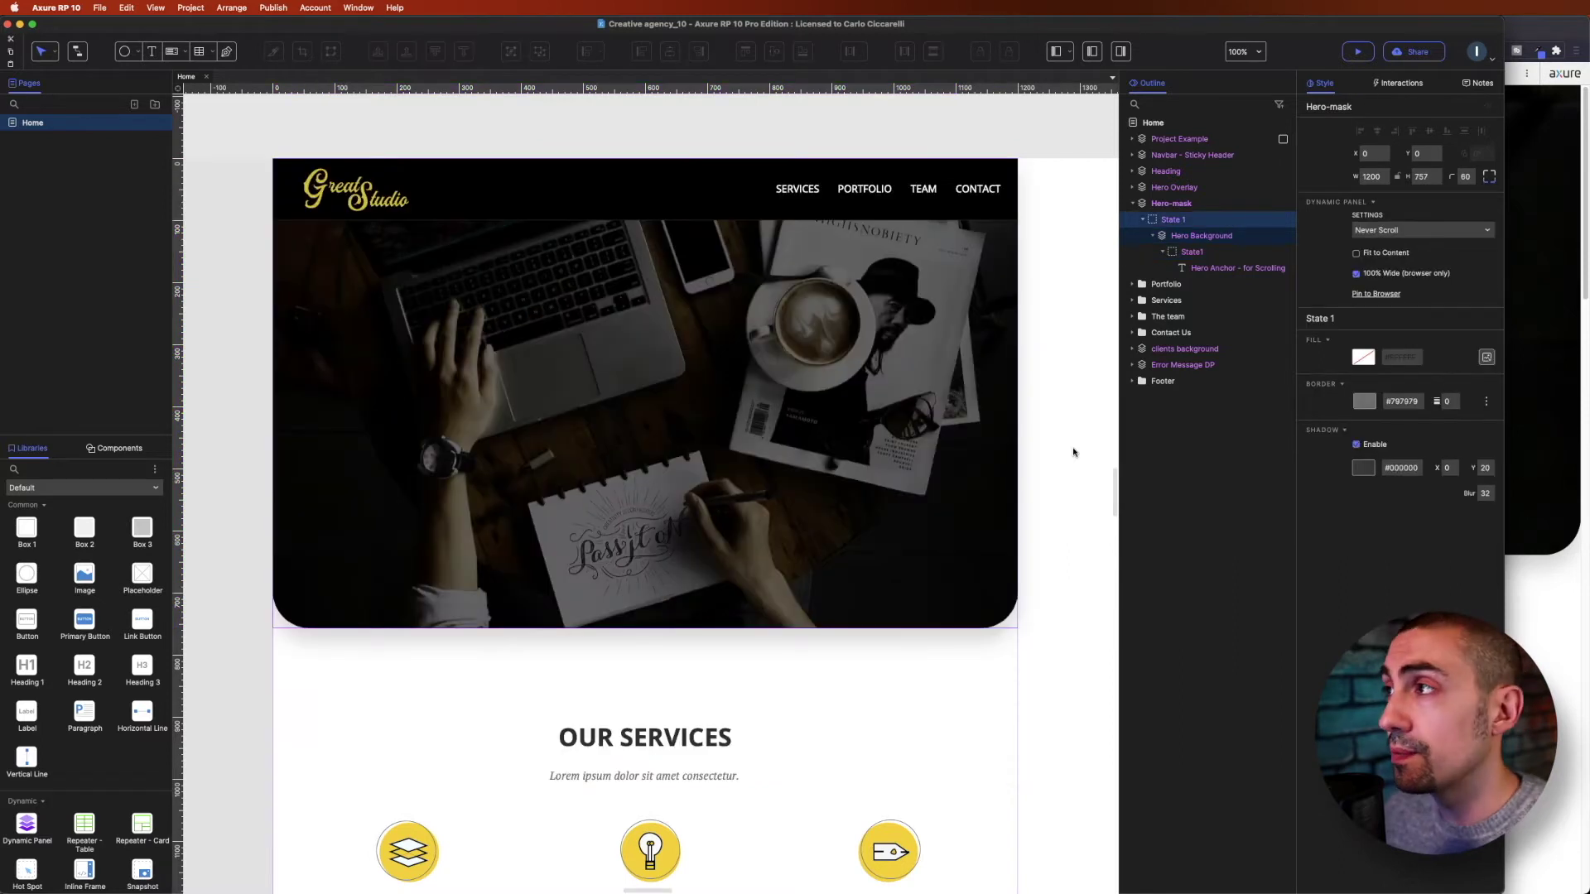
click(1051, 359)
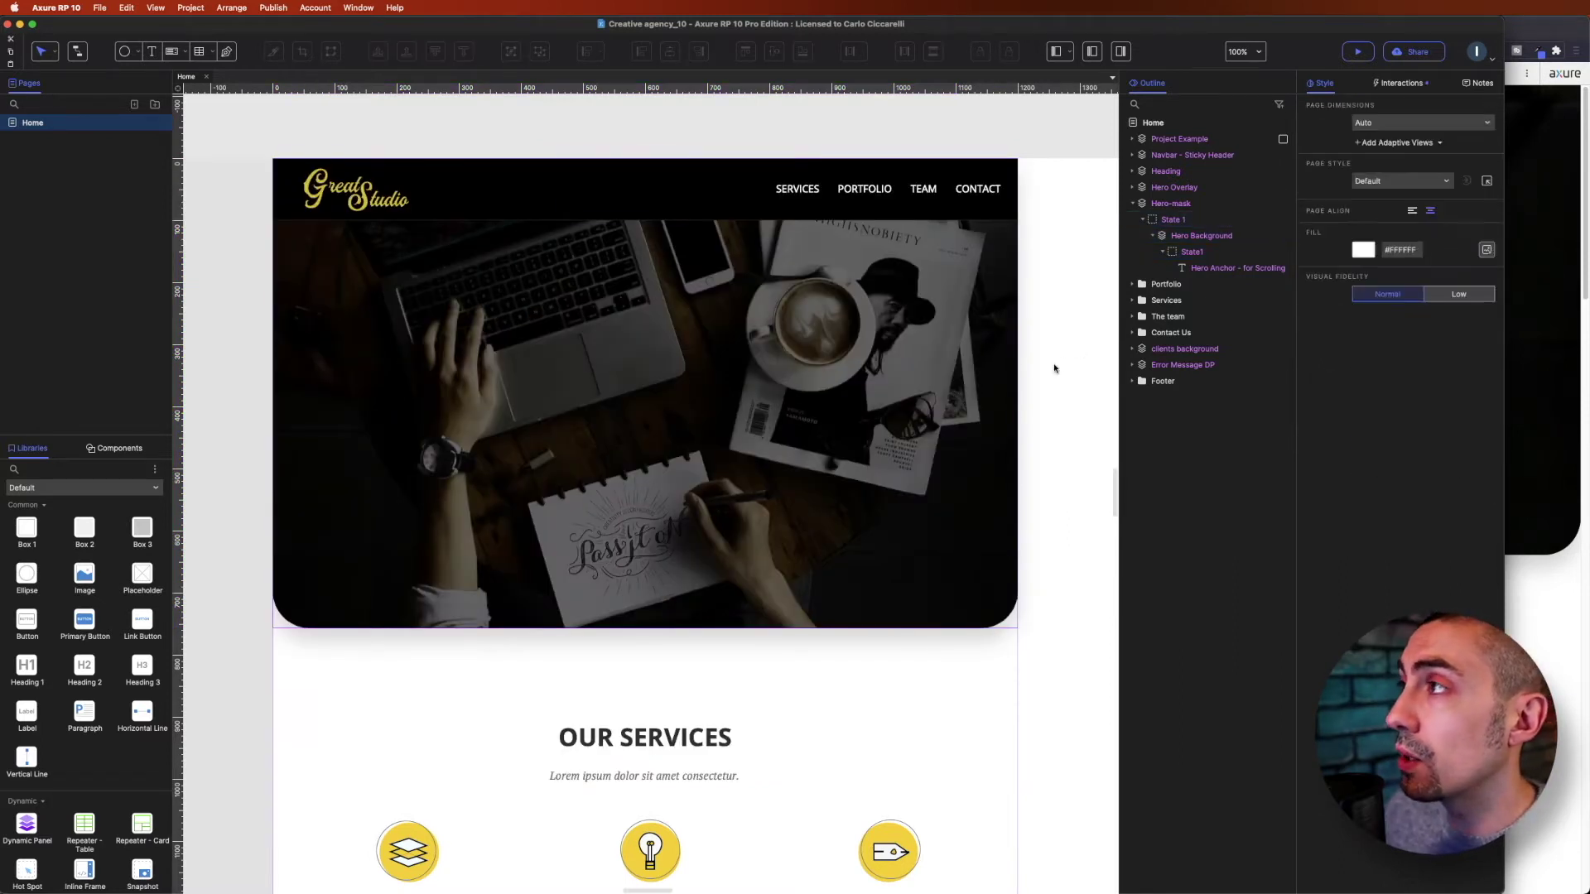
click(1418, 85)
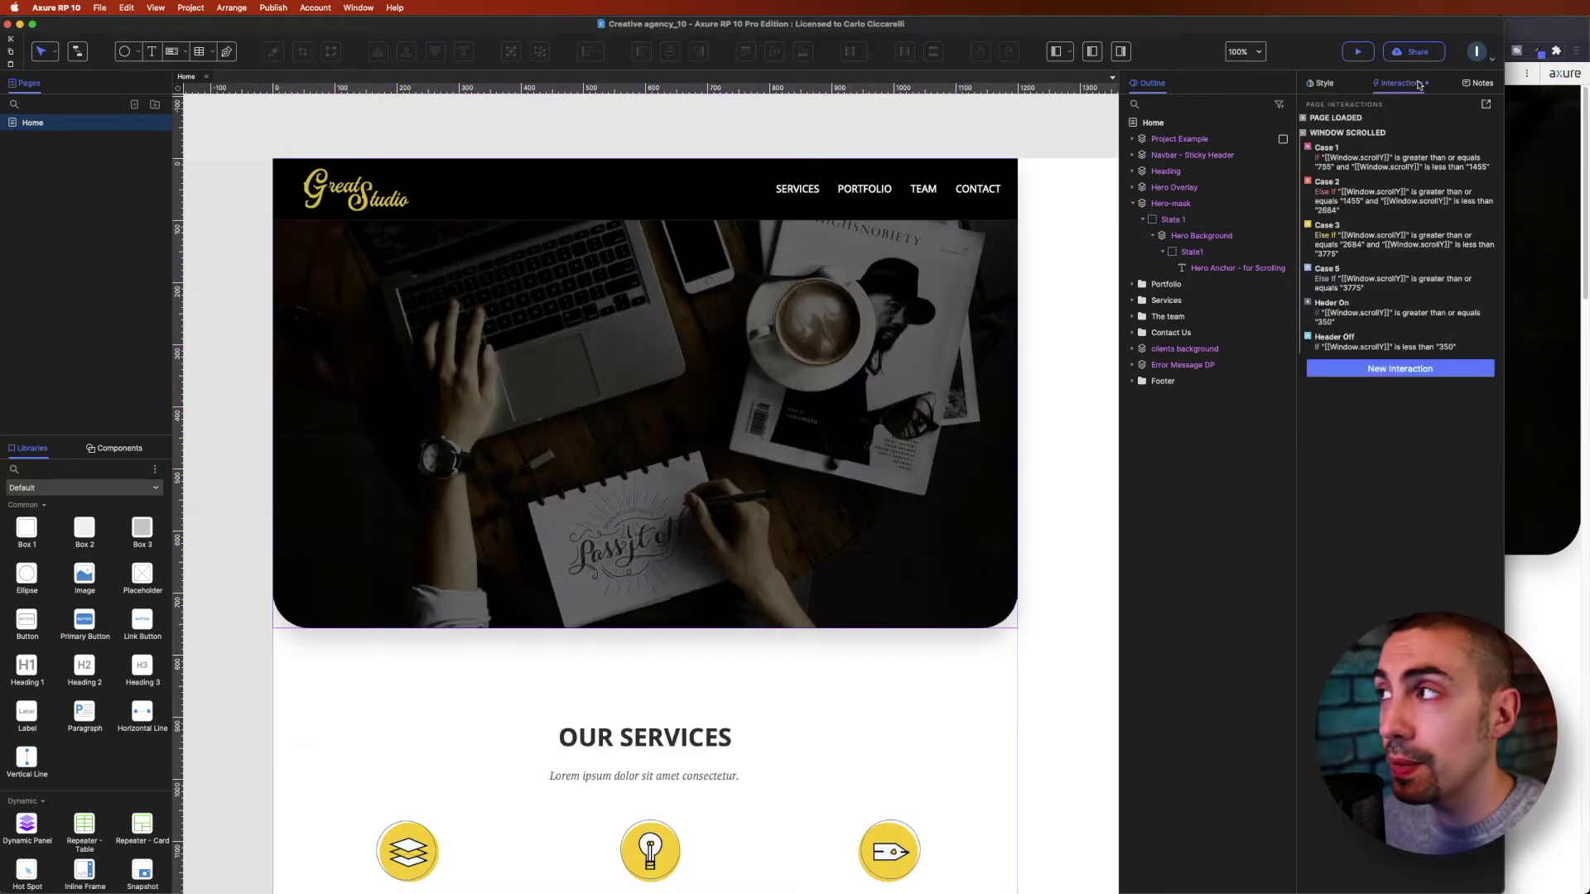
mouse_move(1373, 139)
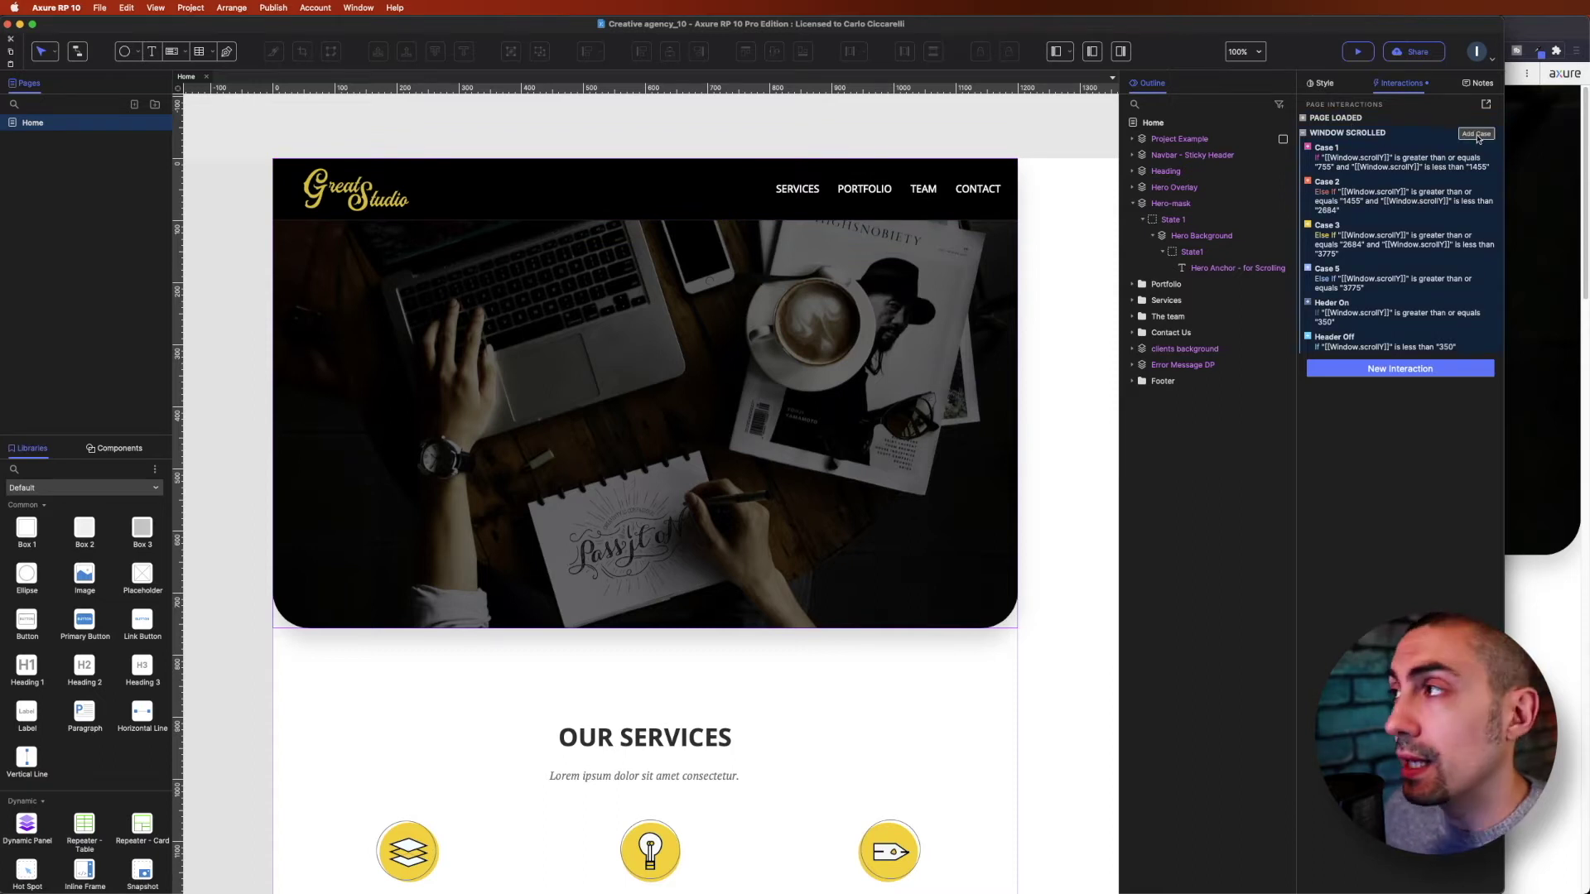
click(1476, 134)
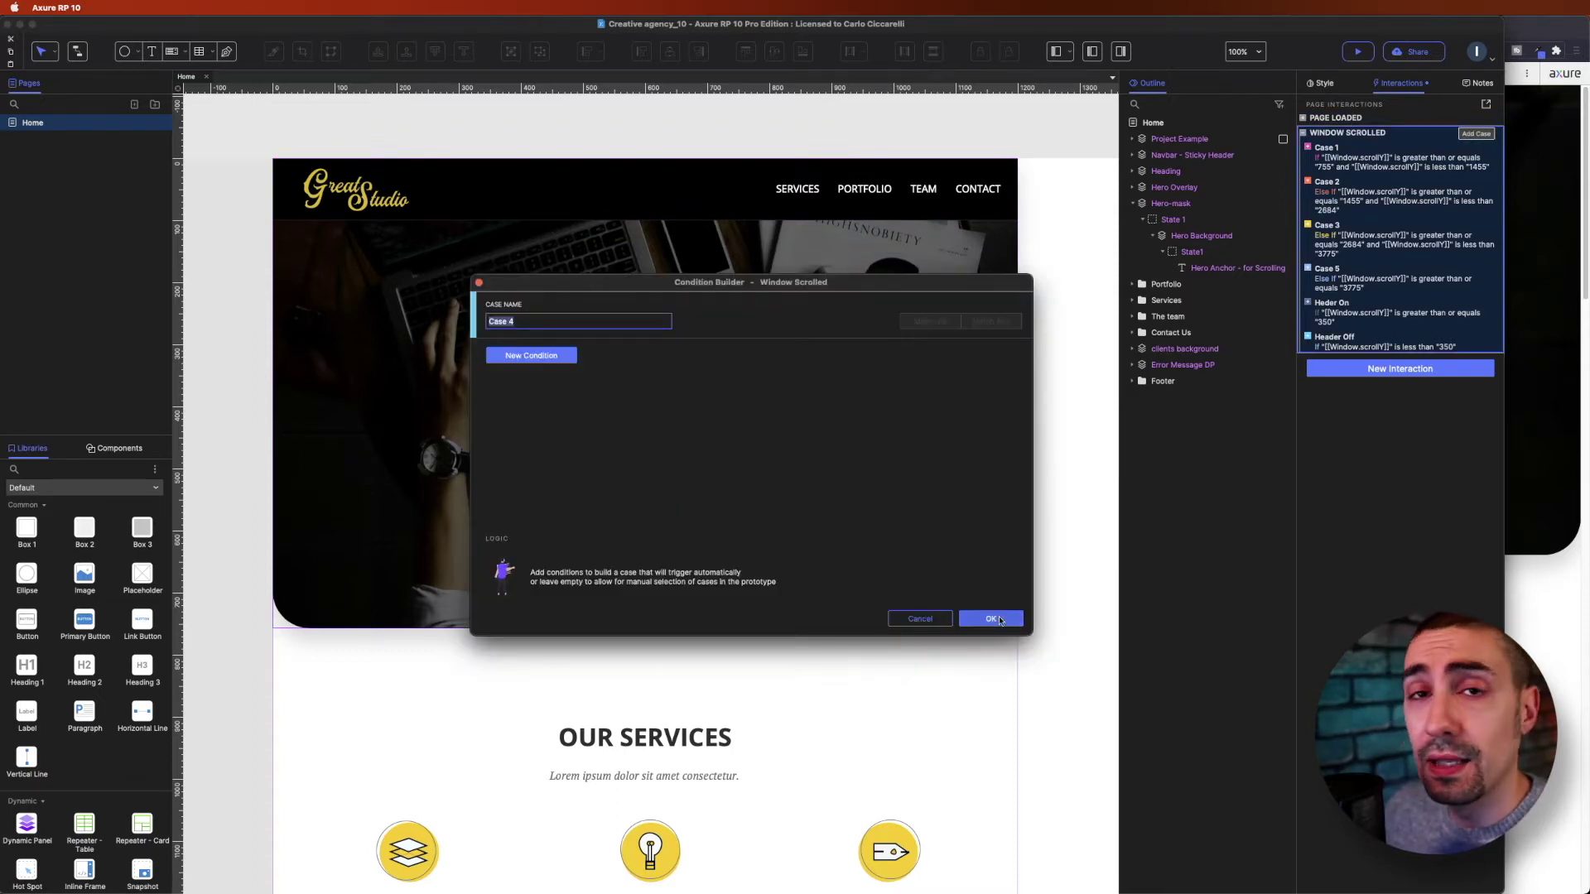
Step: Confirm Case 4 without conditions, drag it to the top, and add a Move action
click(993, 620)
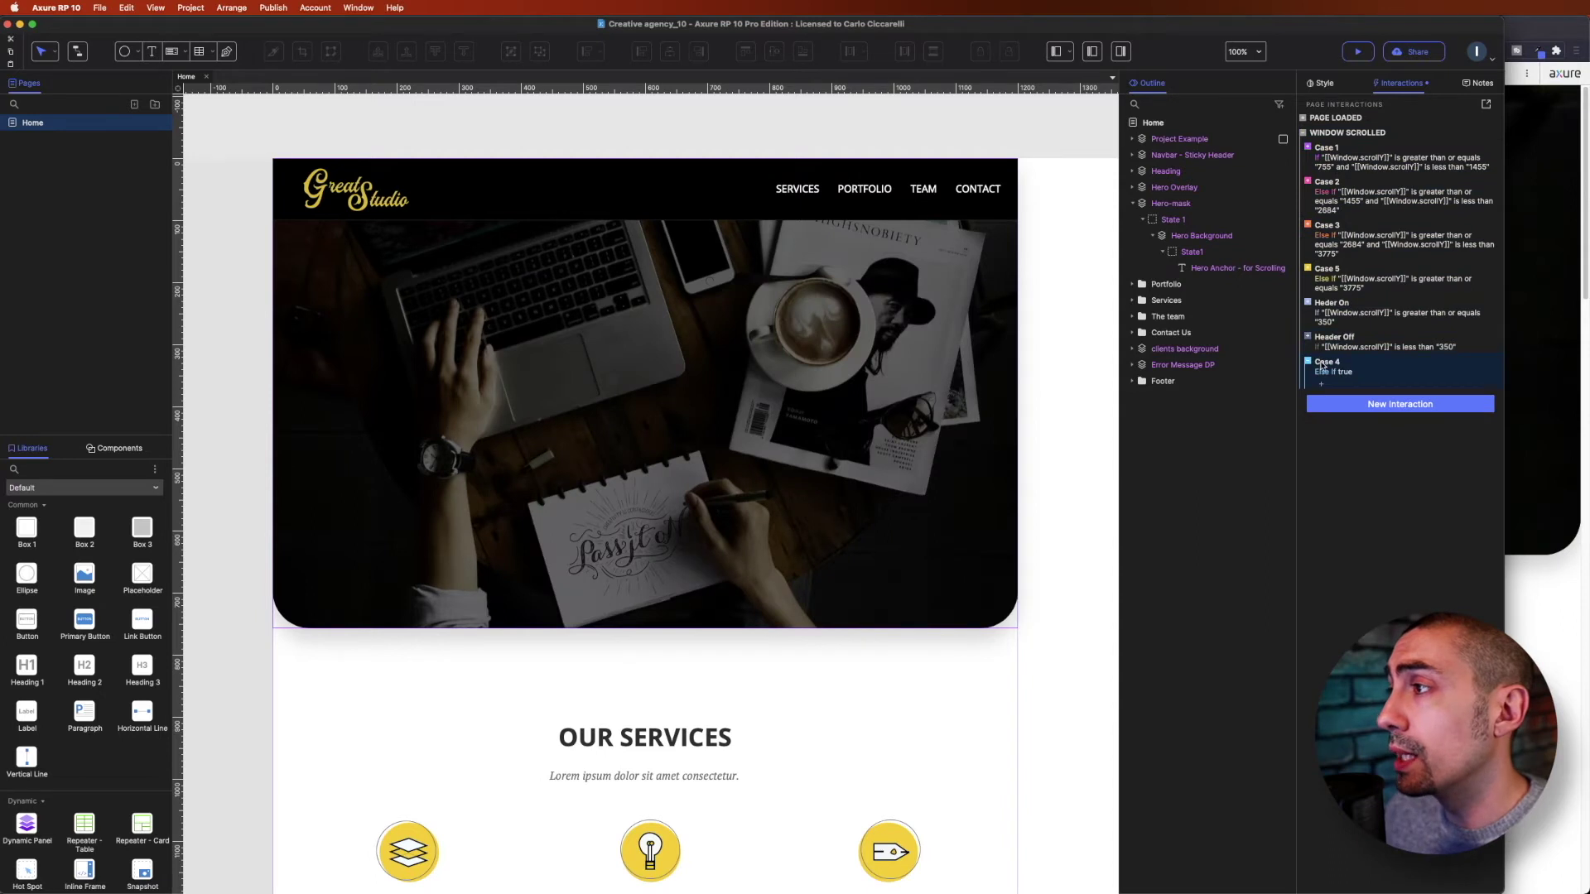
drag(1323, 365, 1322, 148)
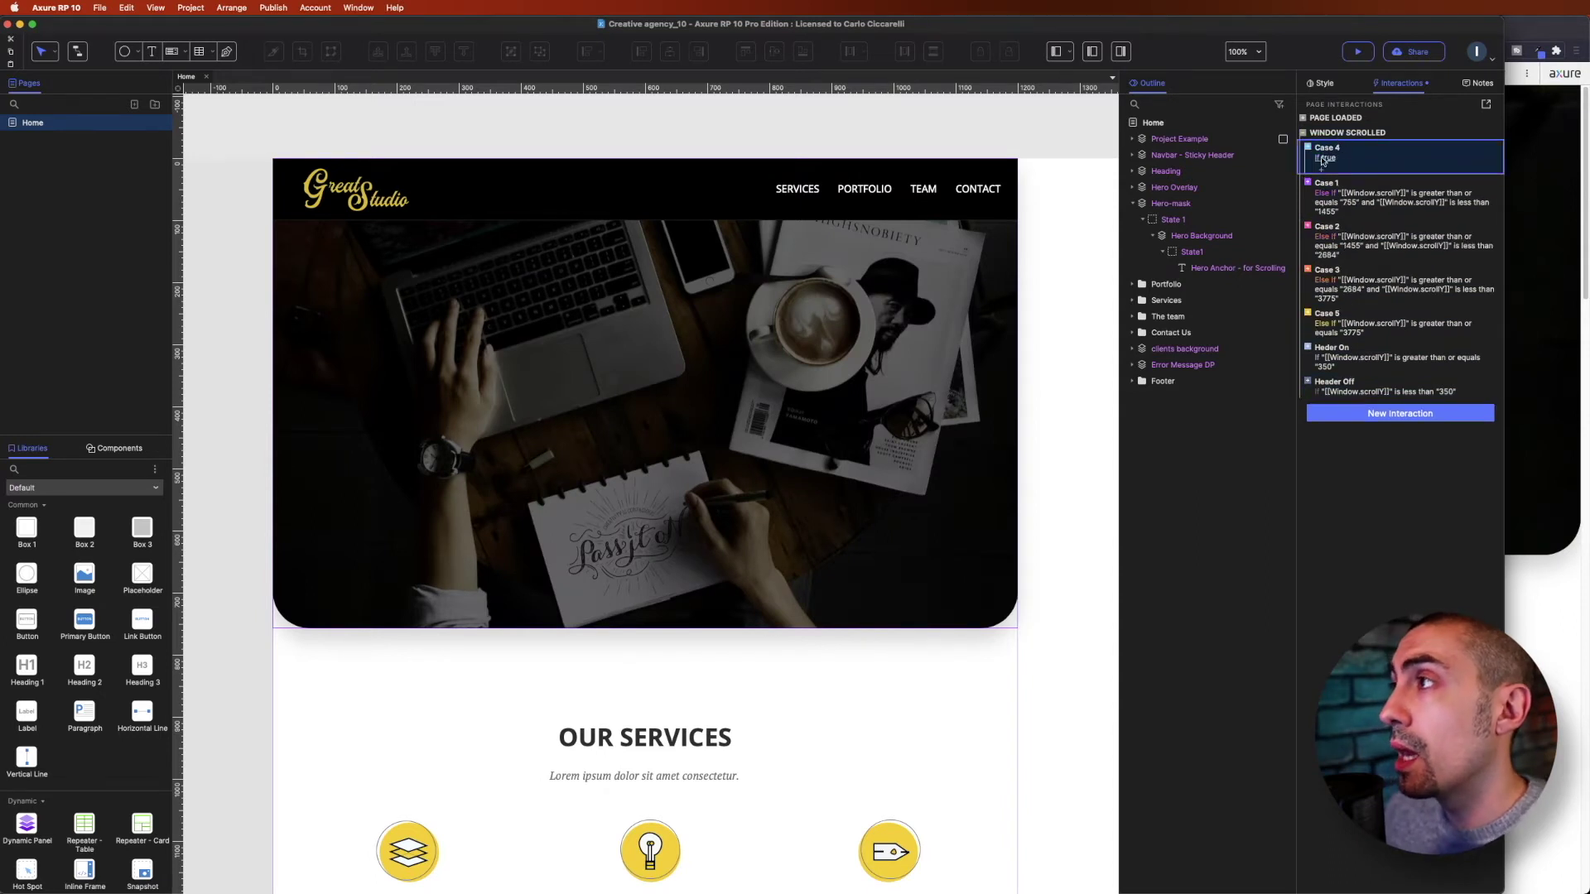
mouse_move(1334, 171)
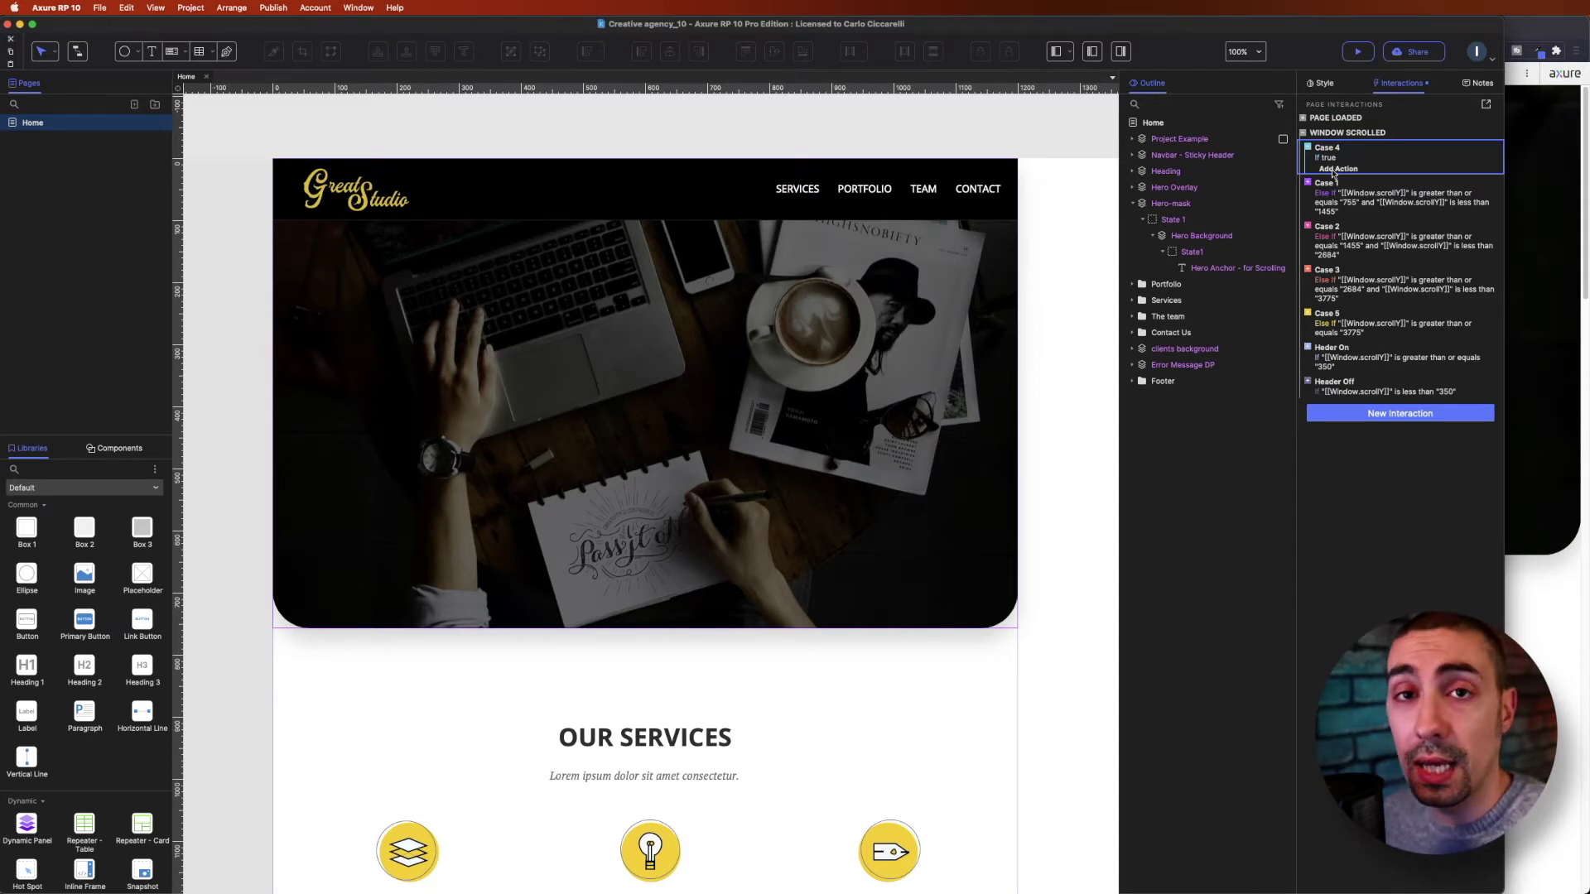
click(1332, 170)
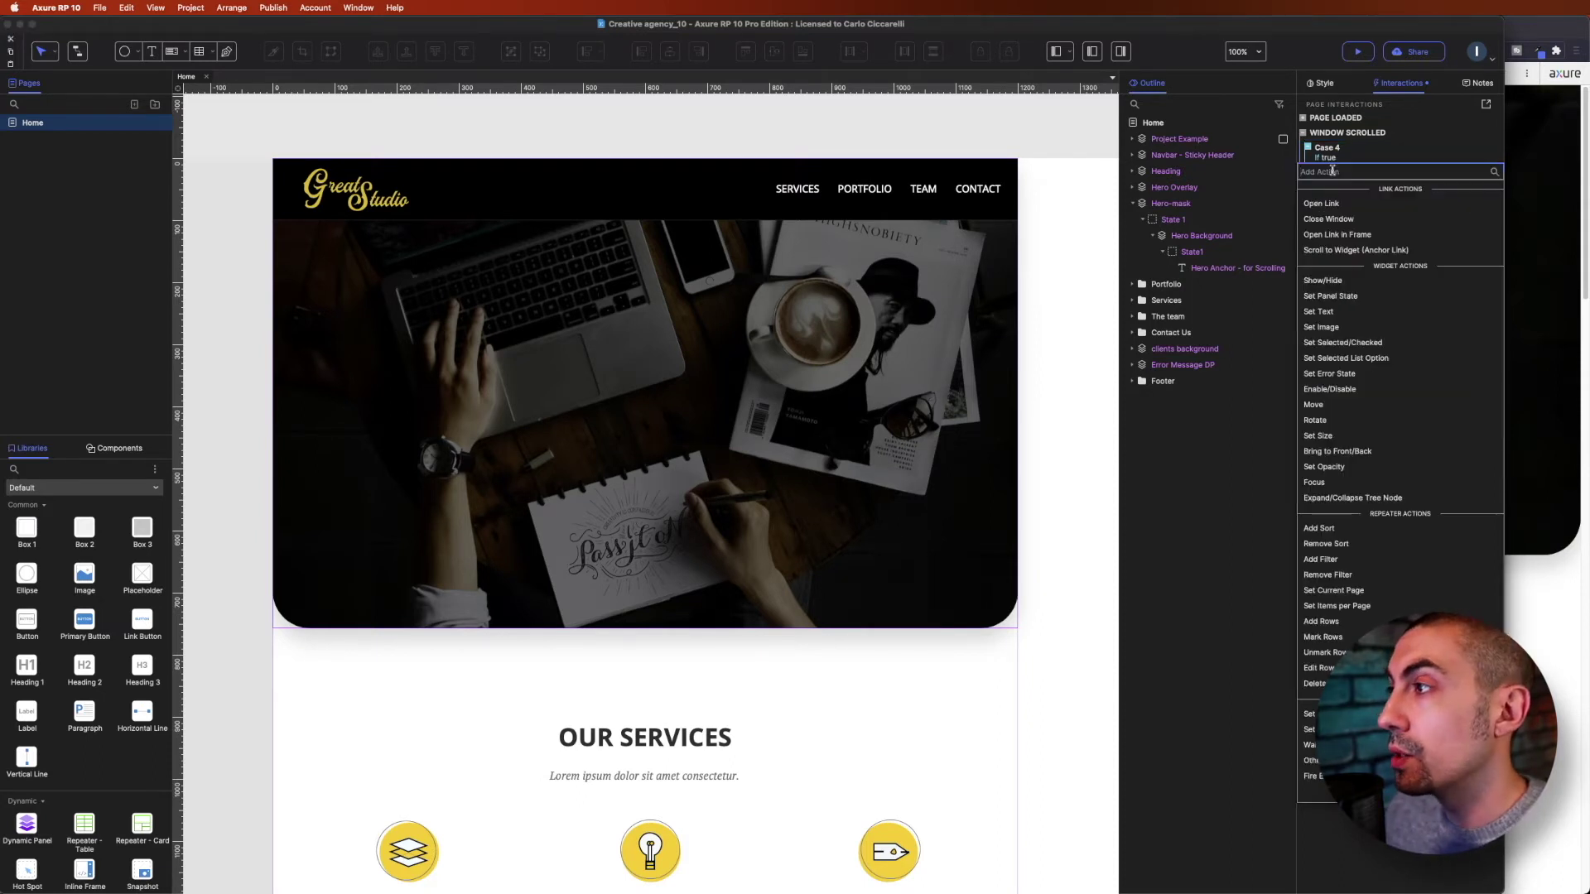
click(1313, 404)
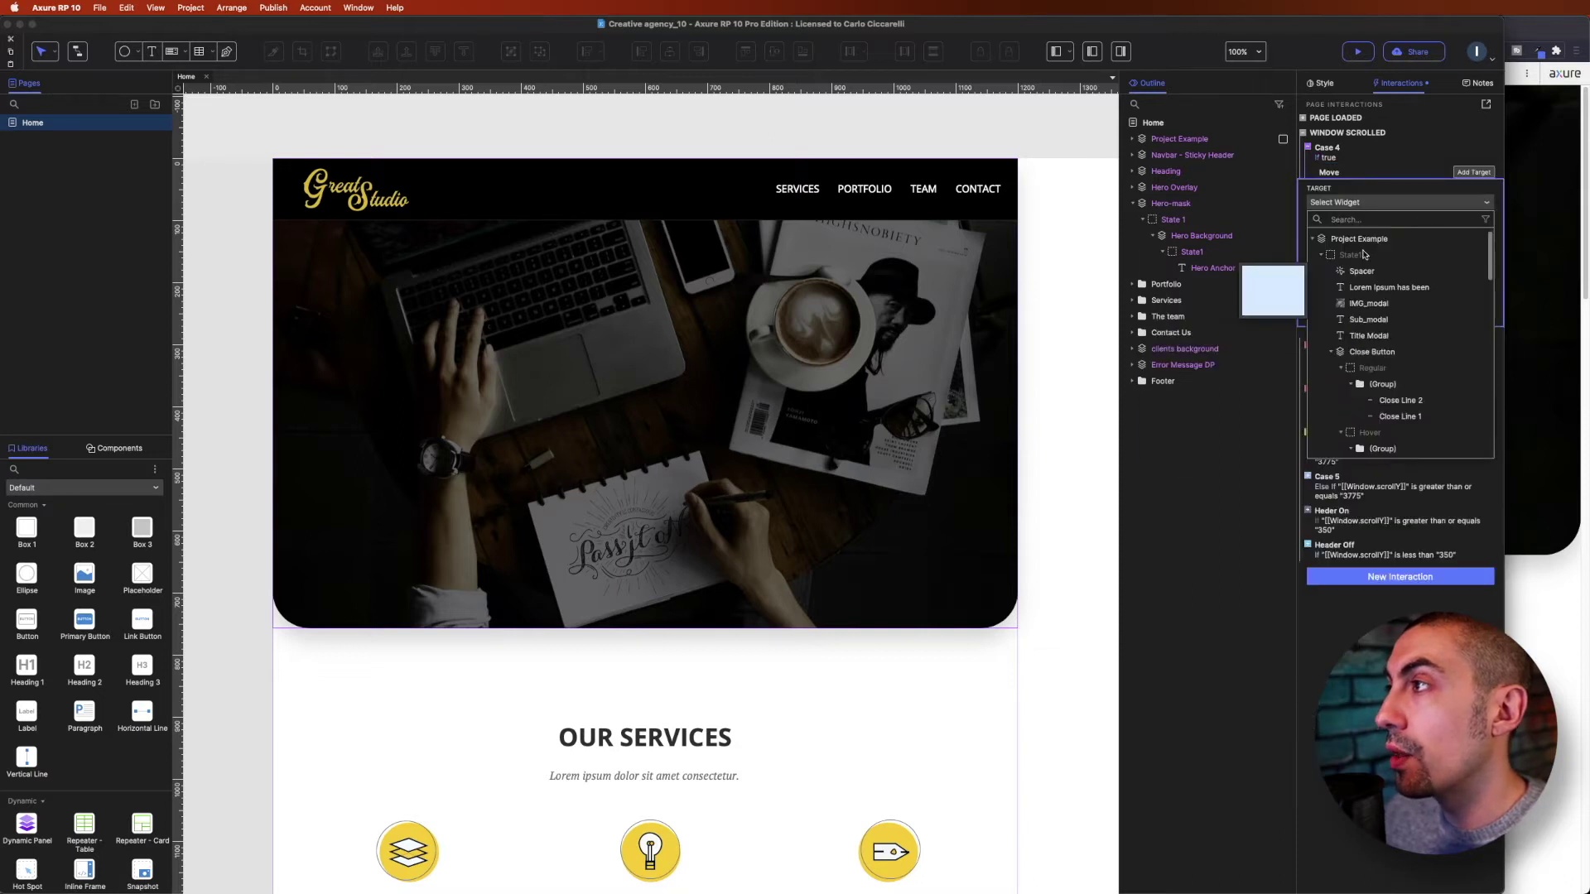
Step: Target Hero Background with an absolute 'to' move and set X to [[Target.x]]
text(hero)
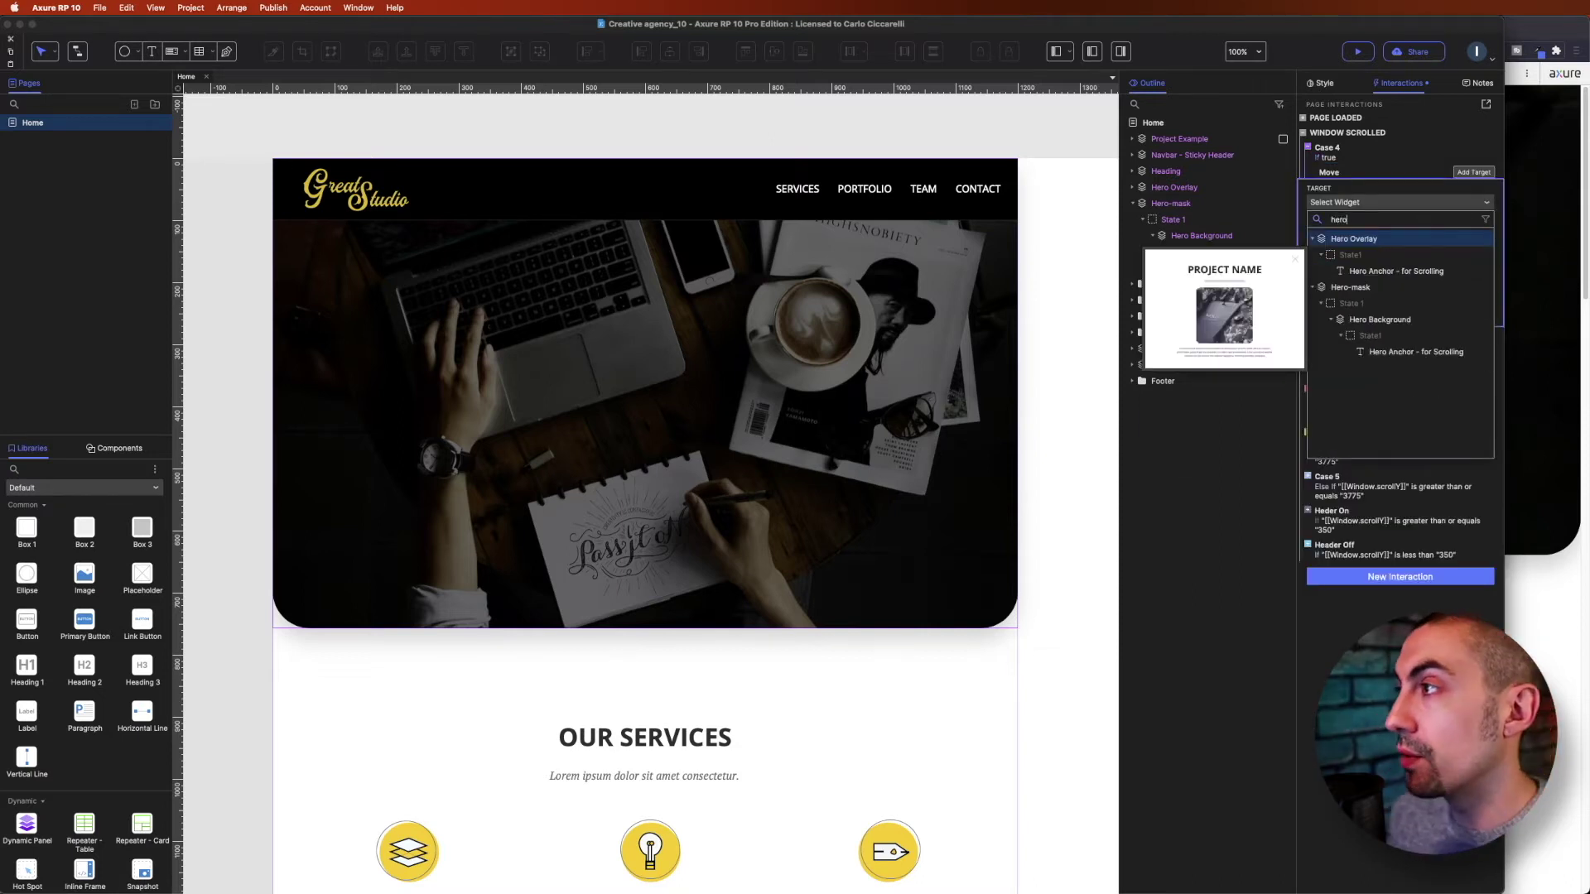
click(1371, 320)
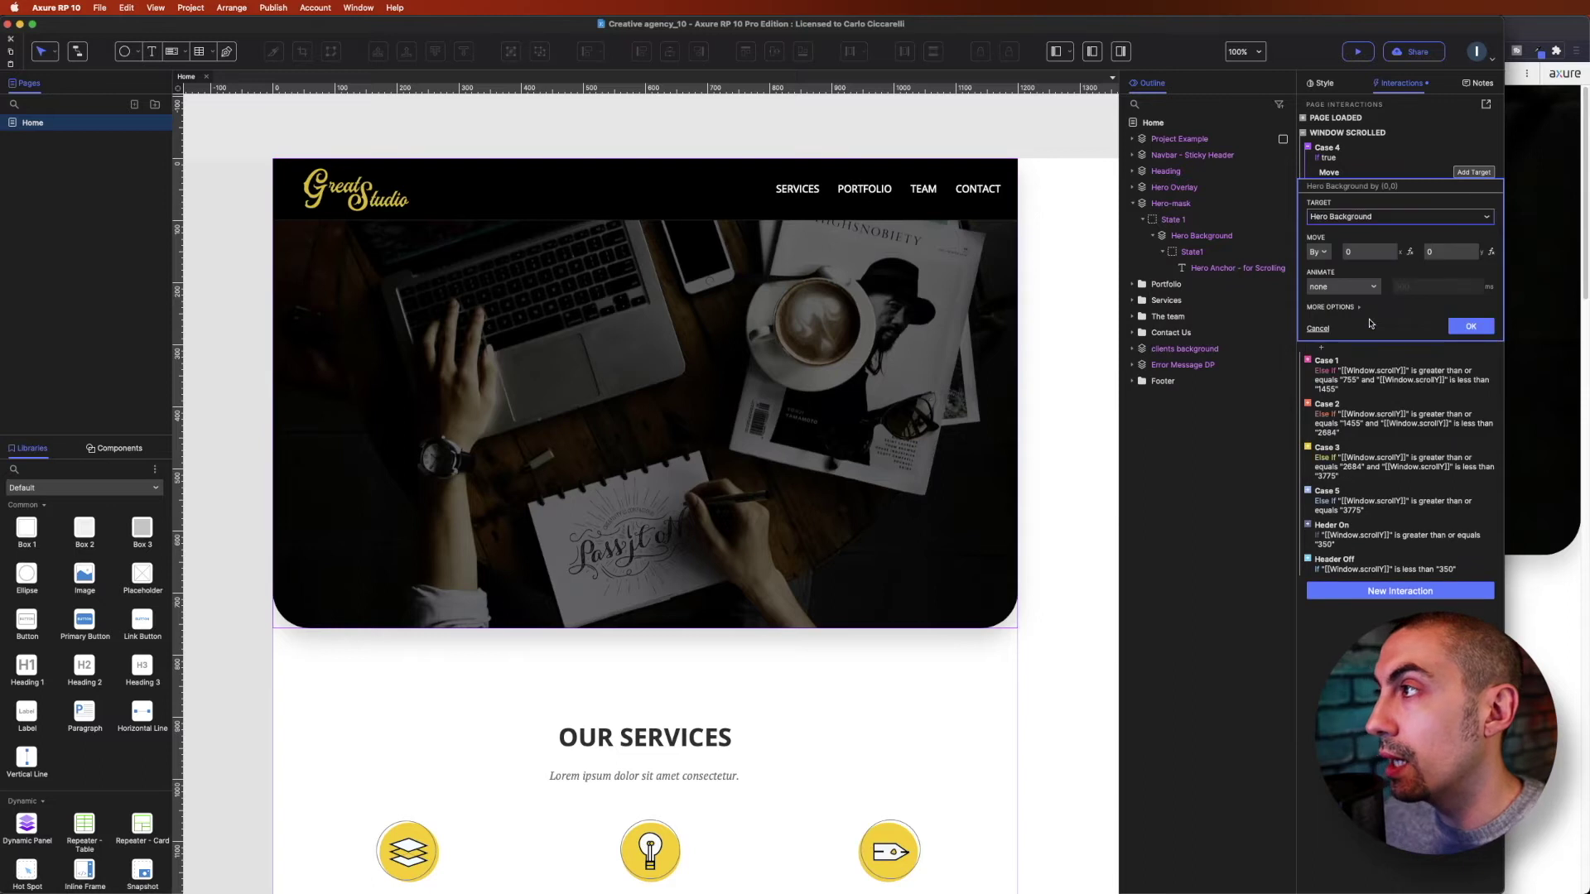
click(1330, 258)
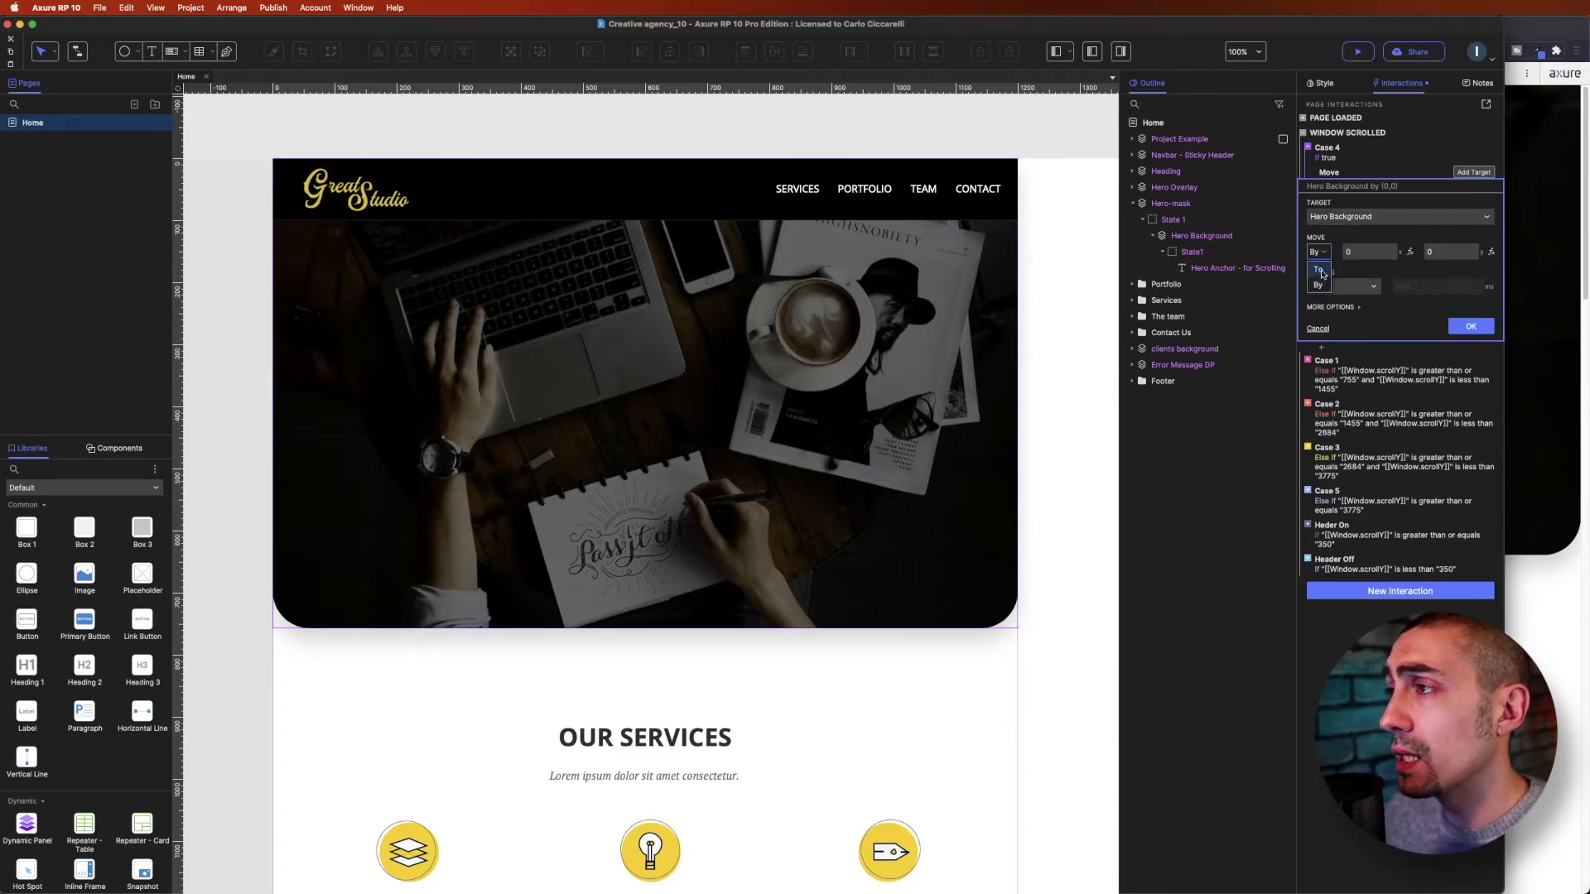
click(1320, 271)
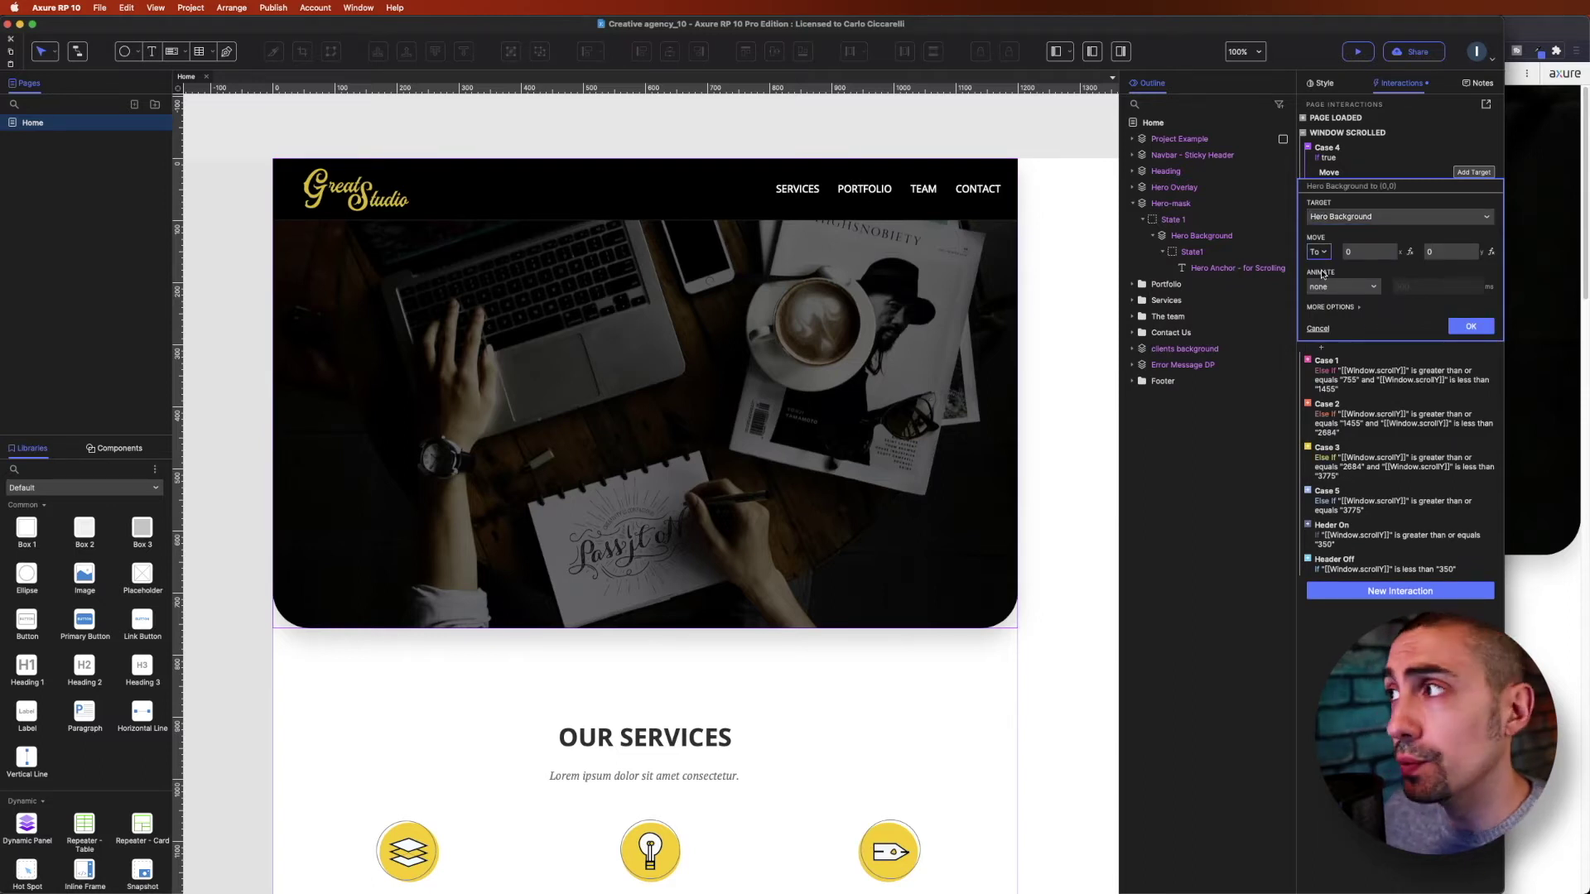
click(1370, 251)
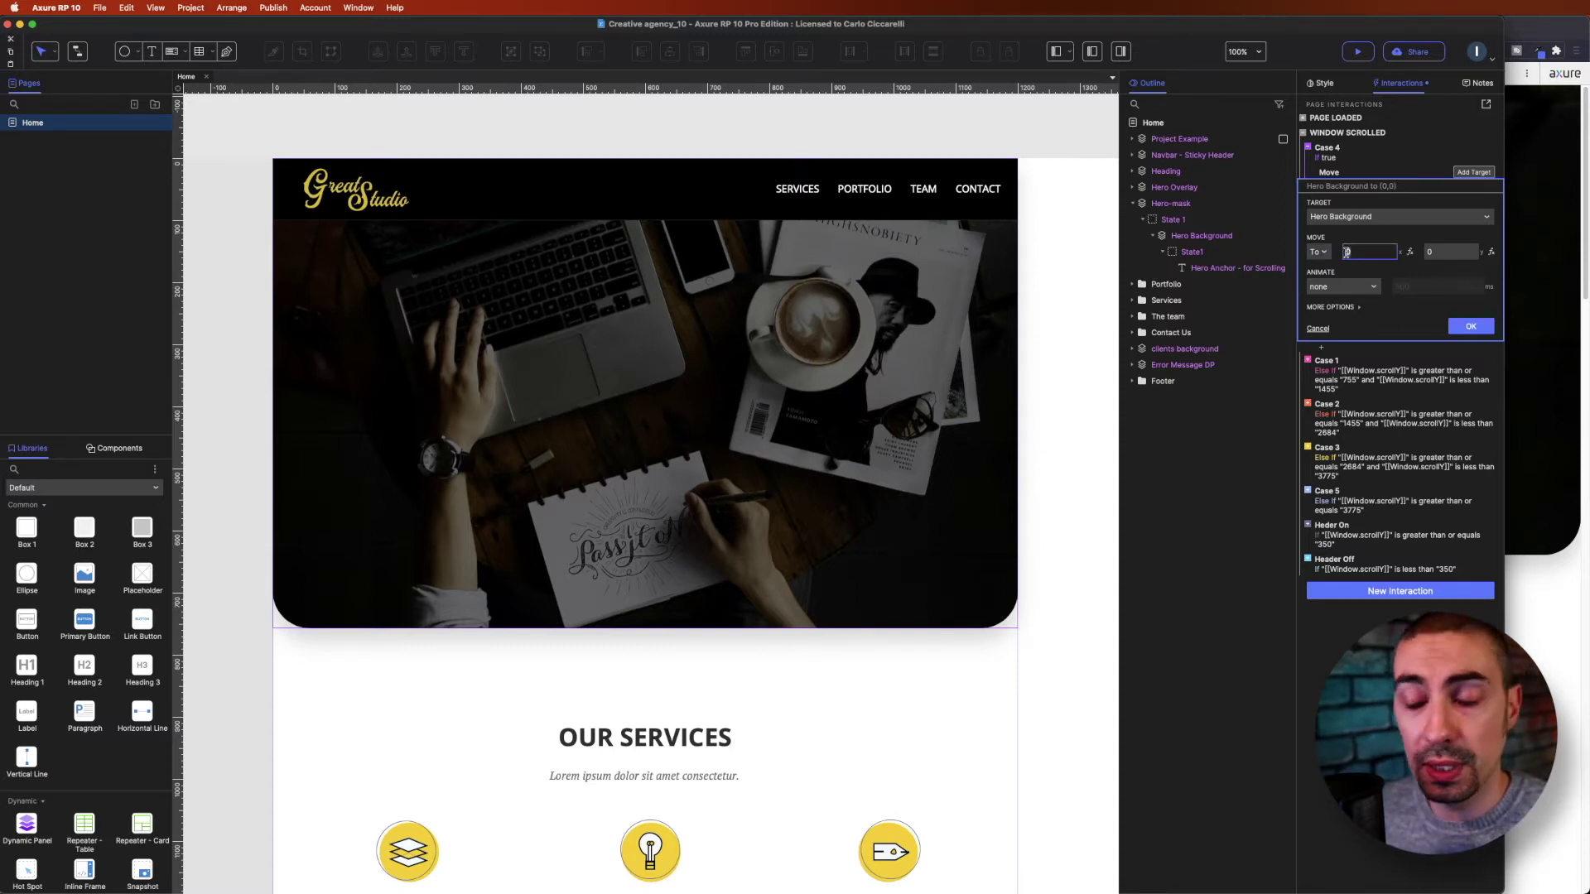
key(BackSpace)
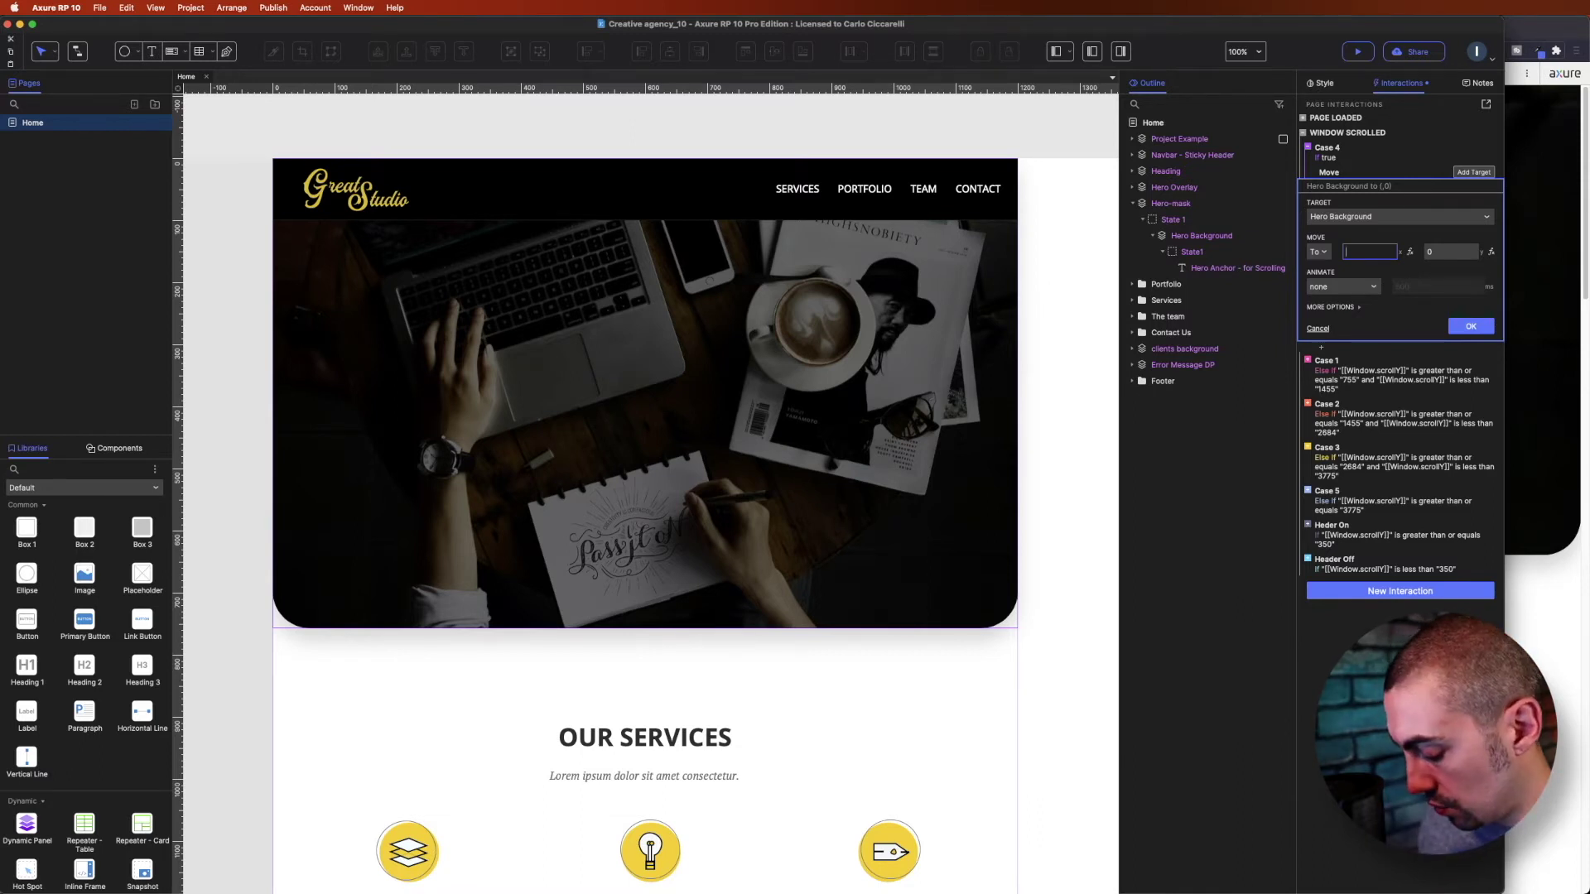
text([[]])
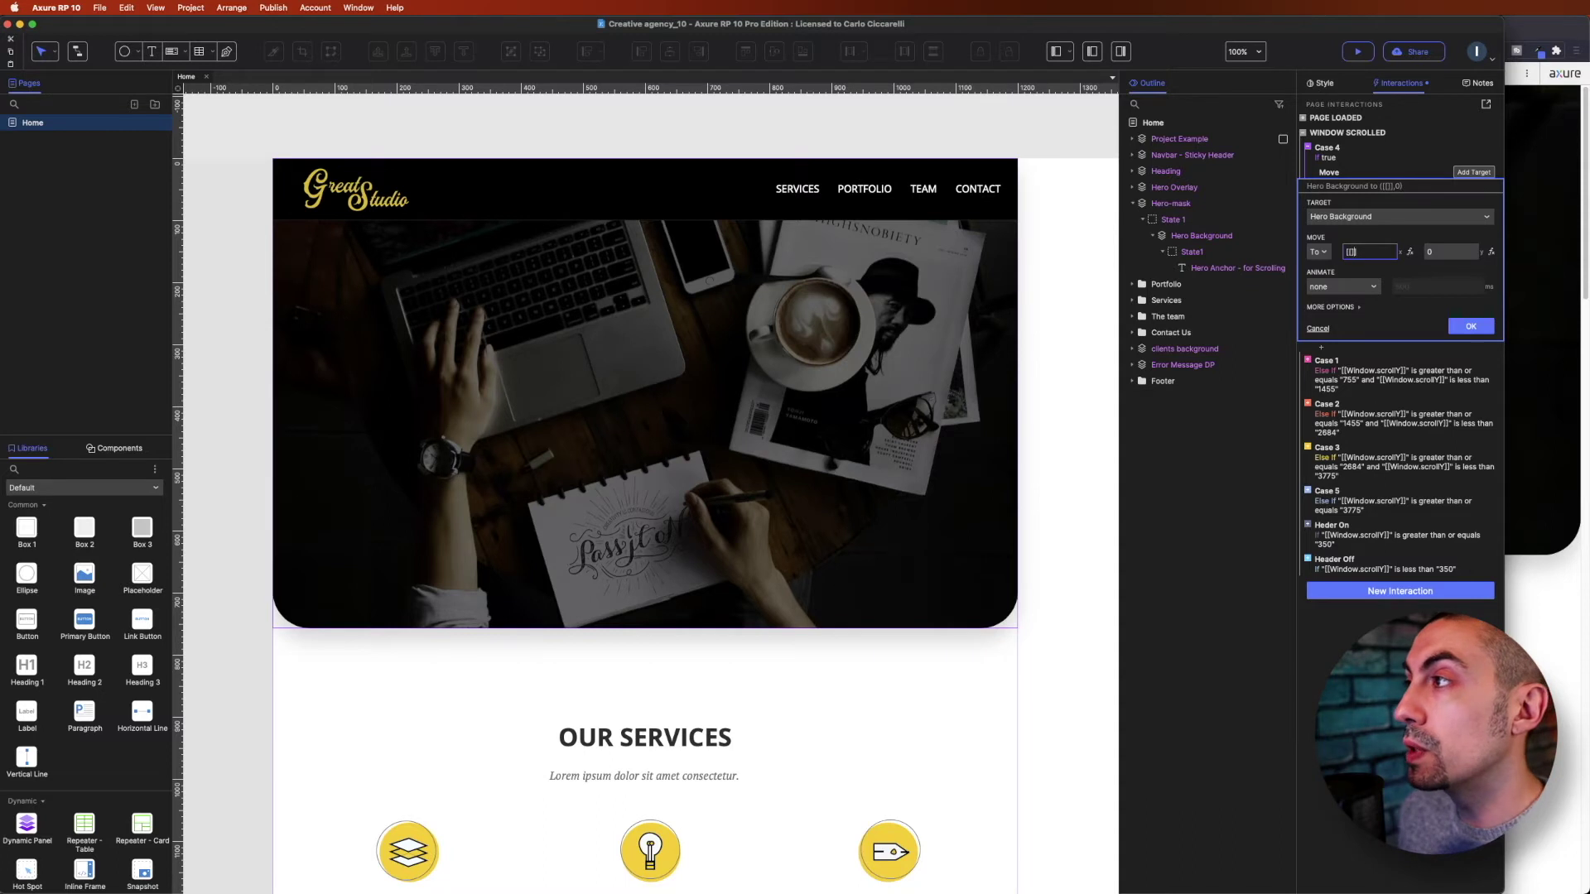
text(TArget)
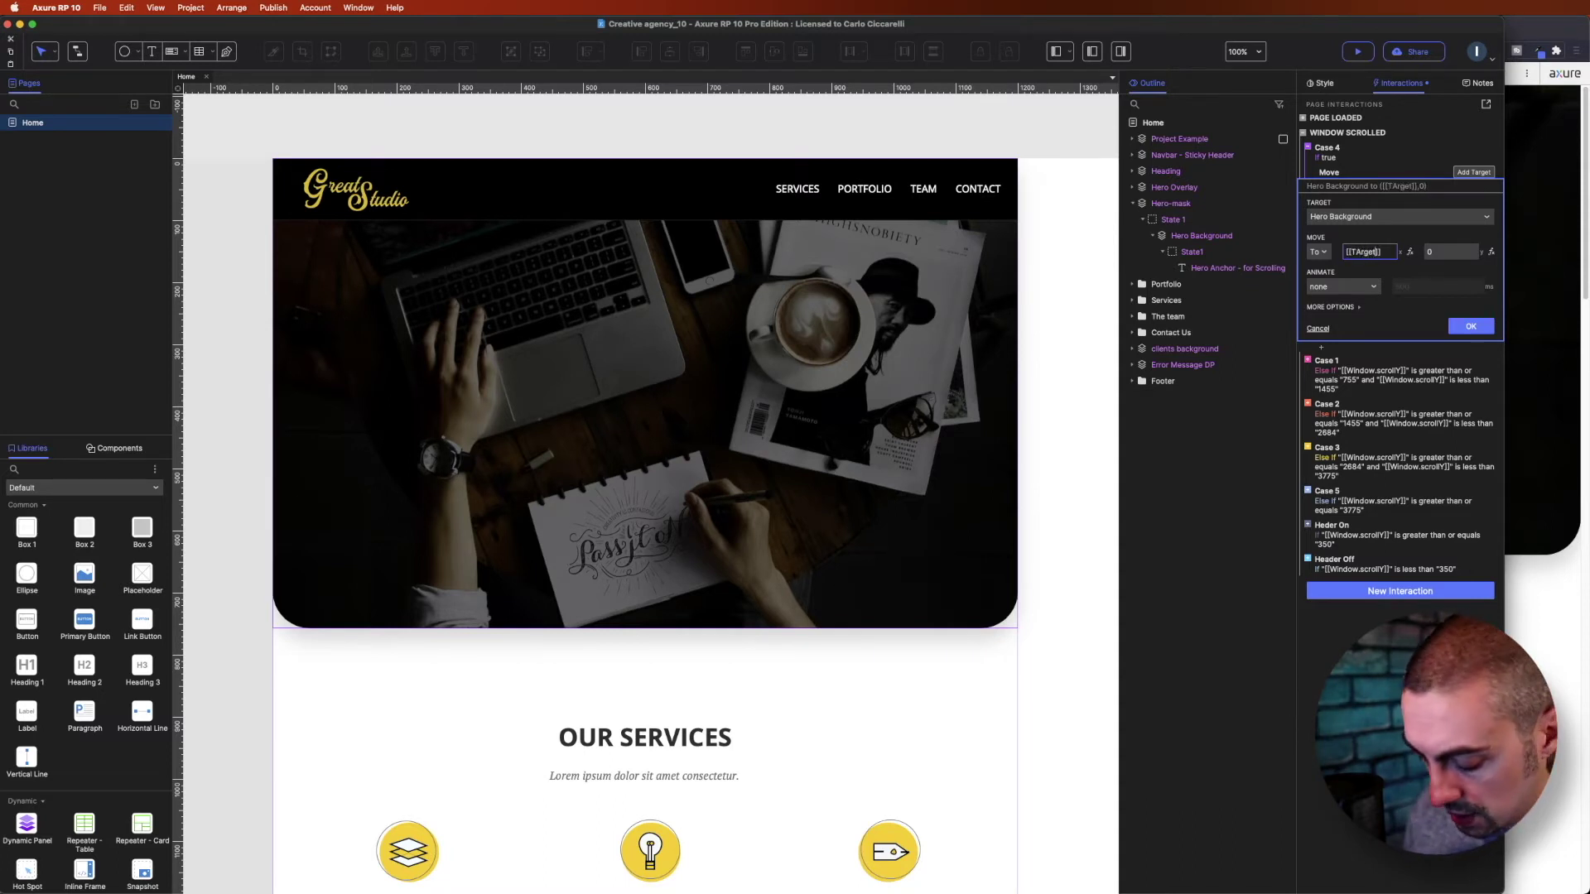
text(.x)
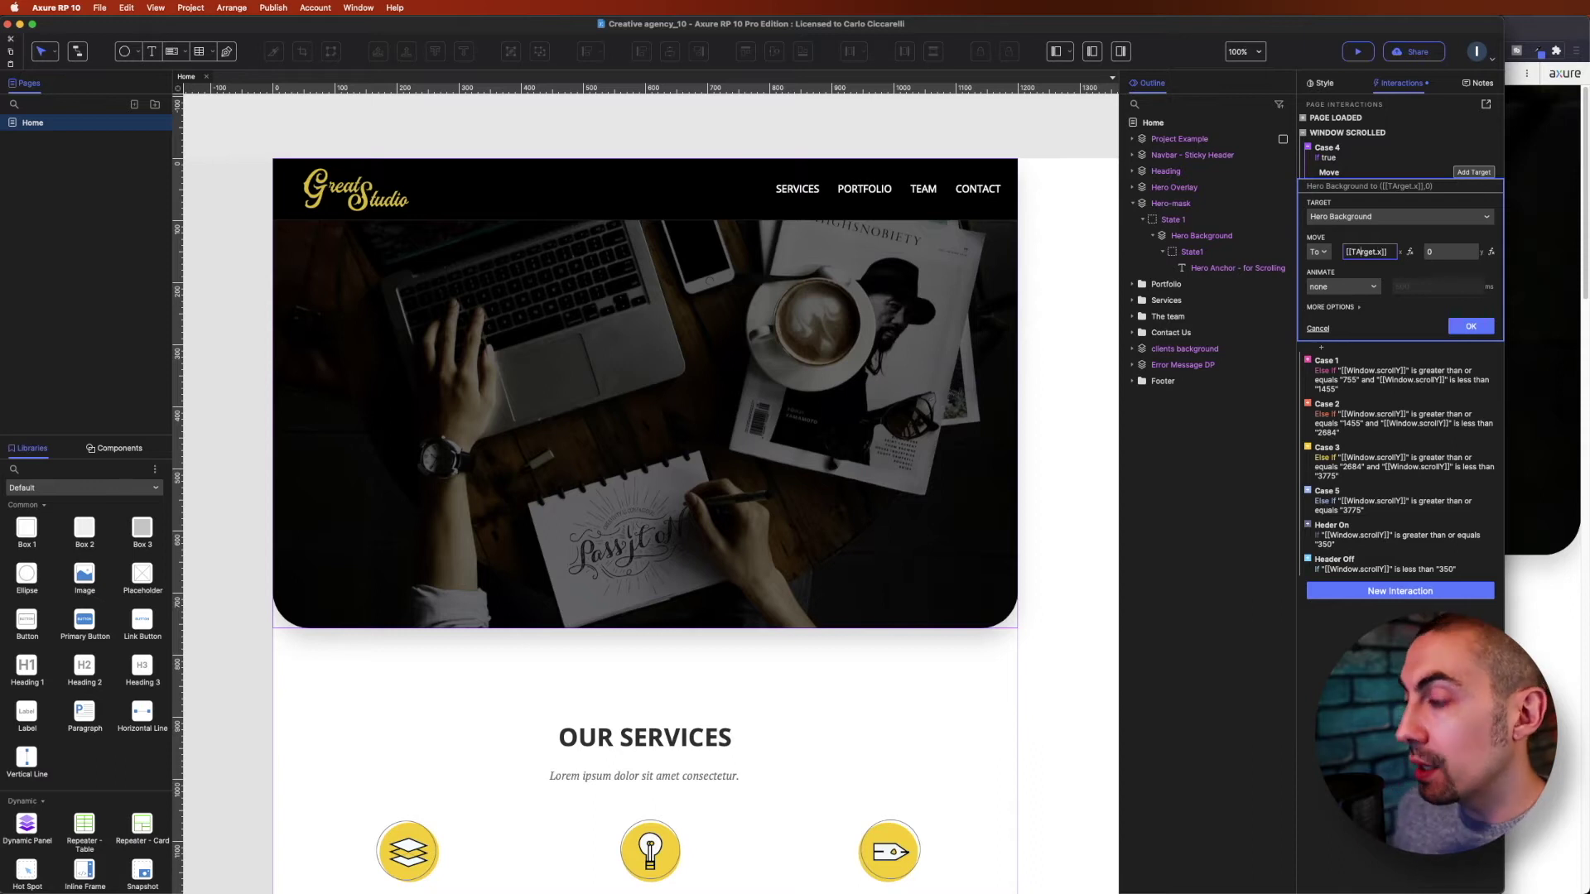
key(BackSpace)
text(a)
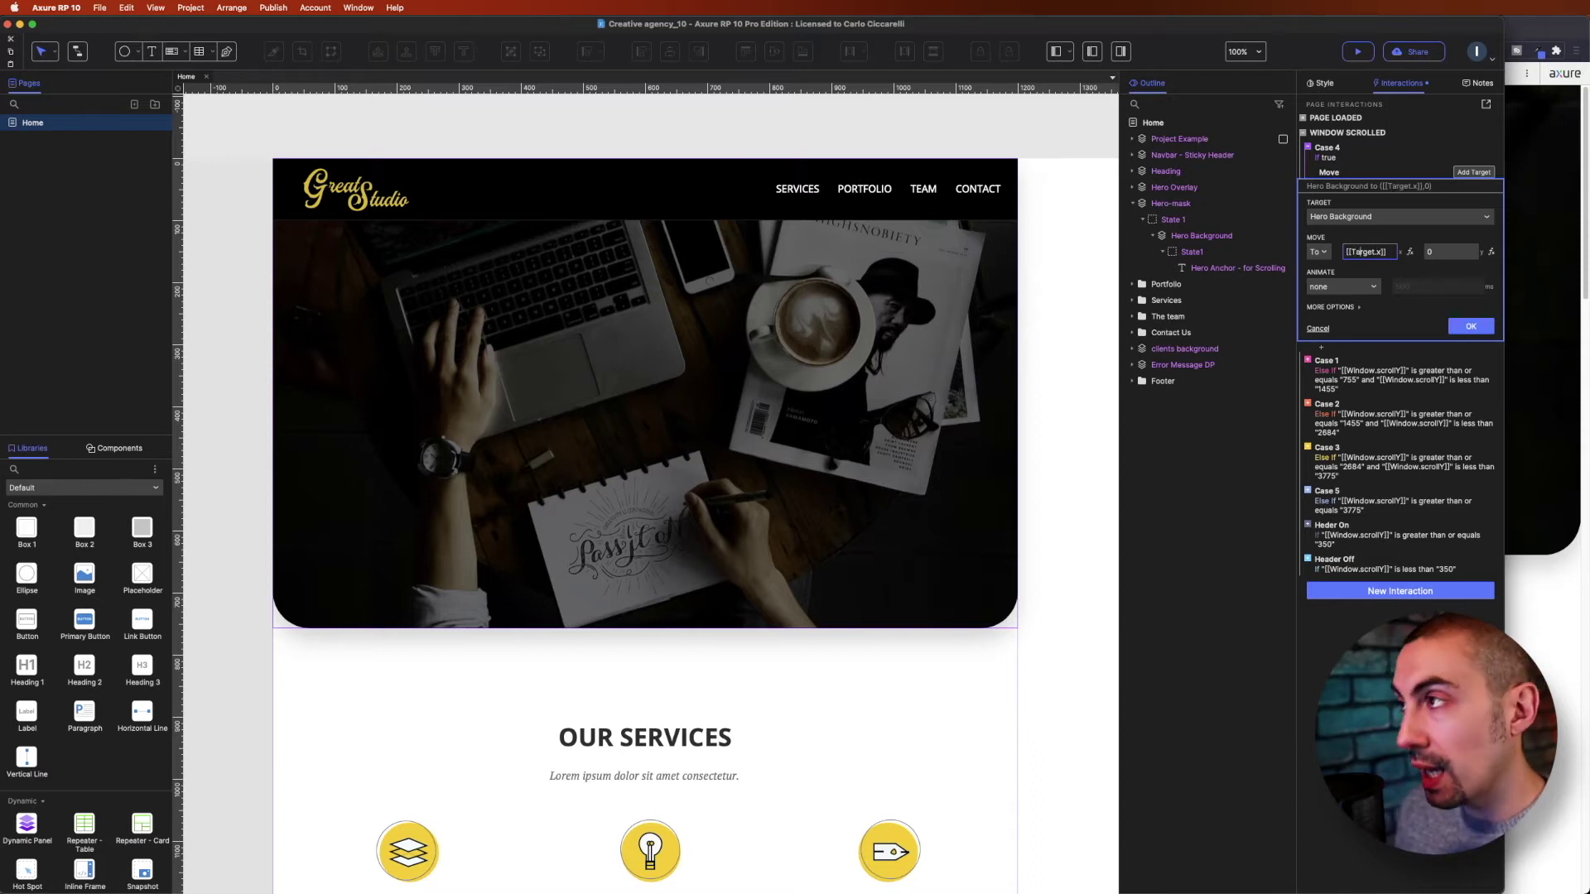
click(1430, 251)
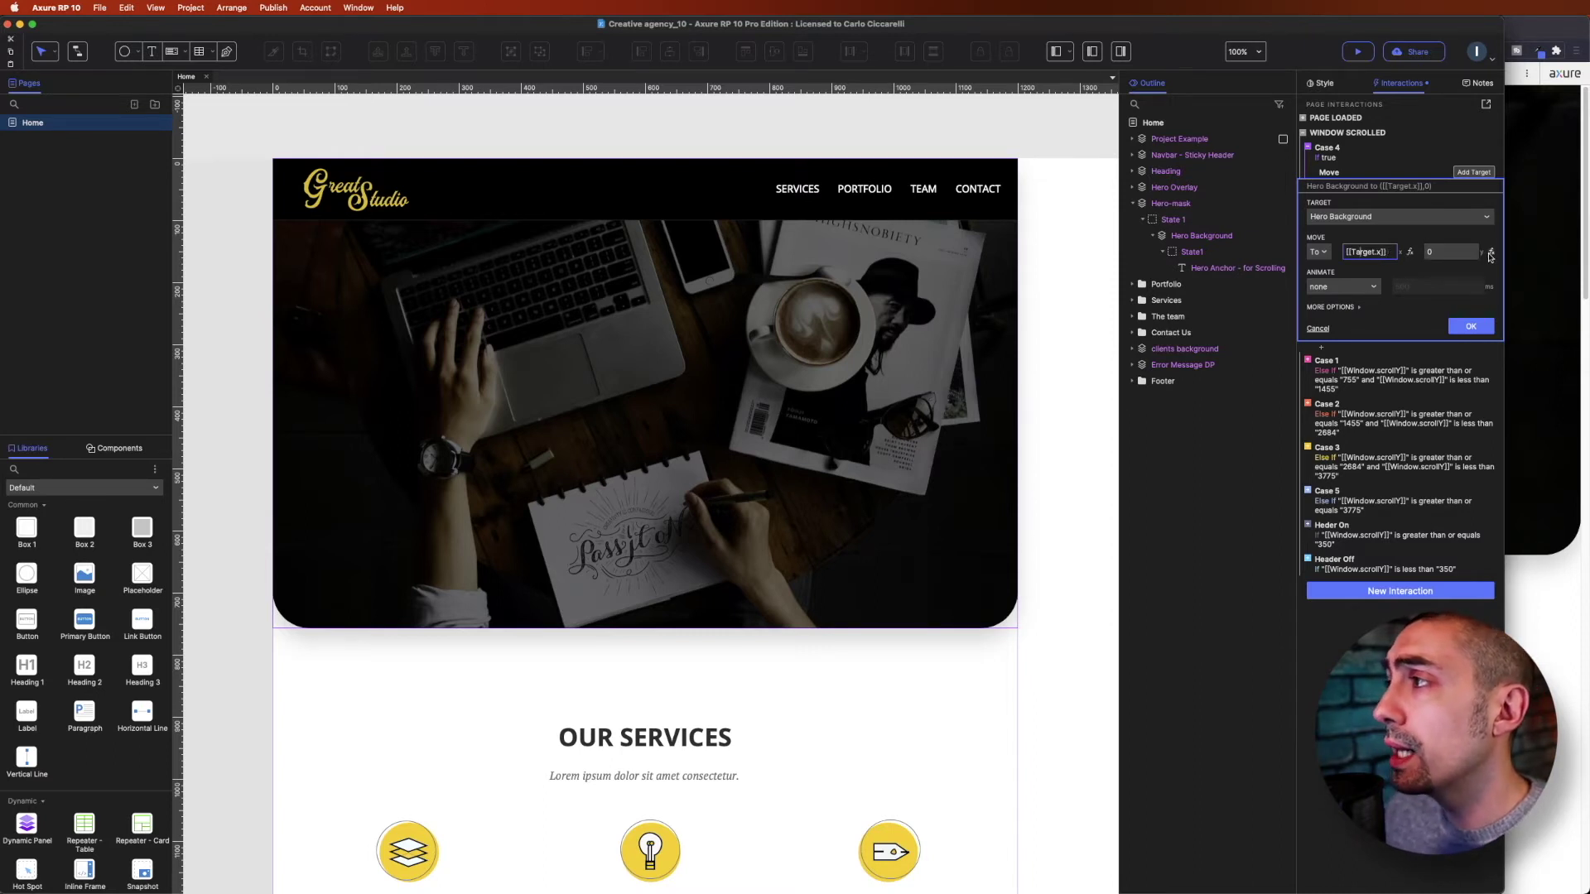
Step: Replace the Move Y value 0 with [[Window.scrollY*0.5]] in the expression editor
click(1491, 253)
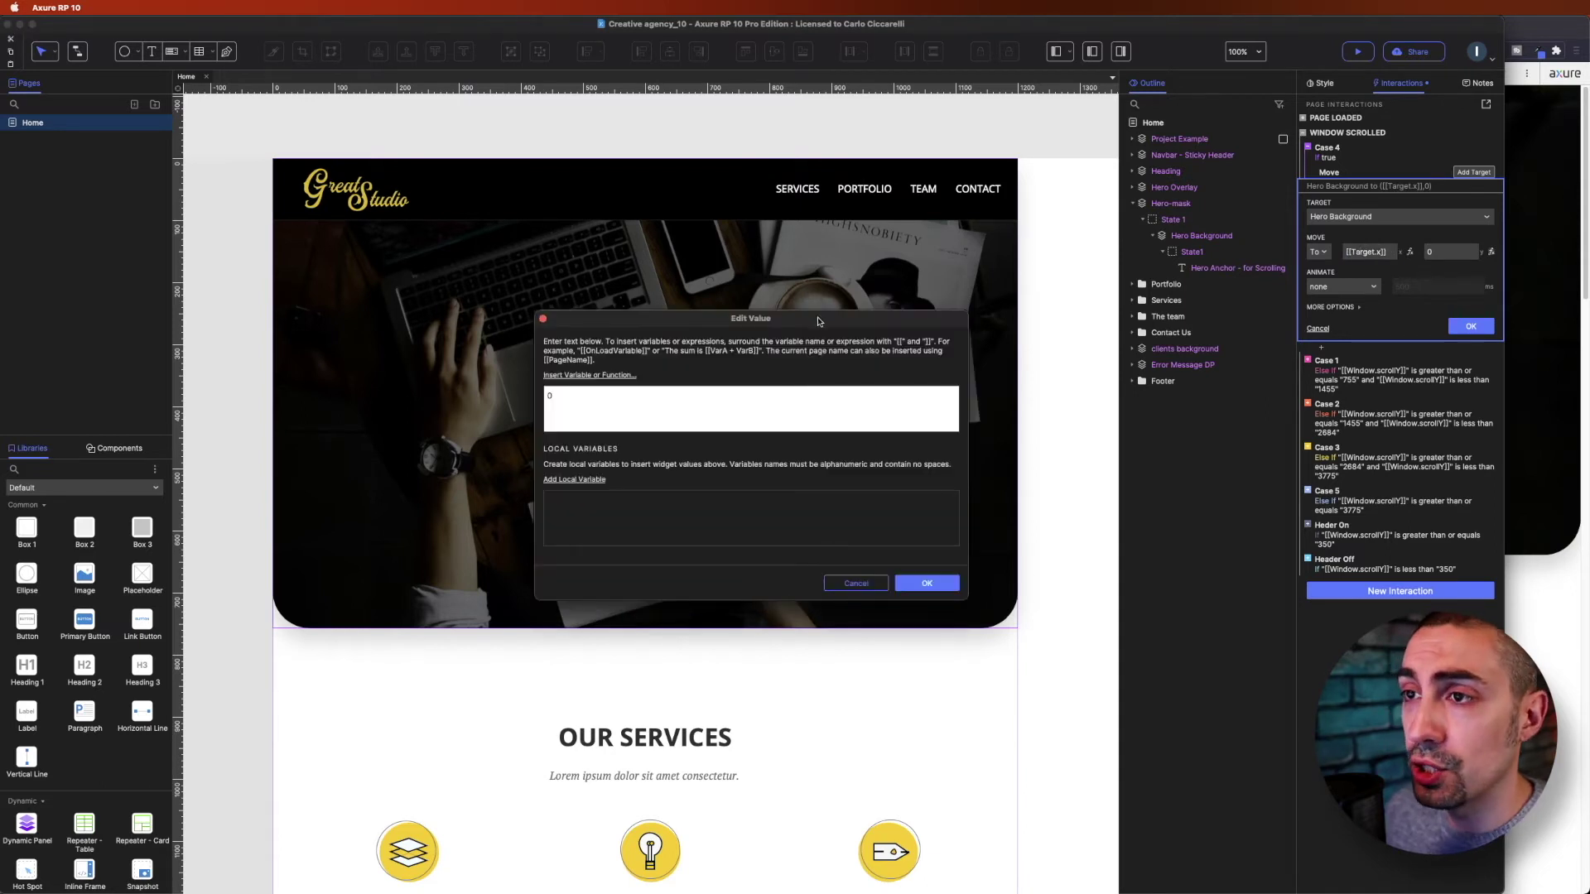
drag(605, 403, 517, 387)
key(BackSpace)
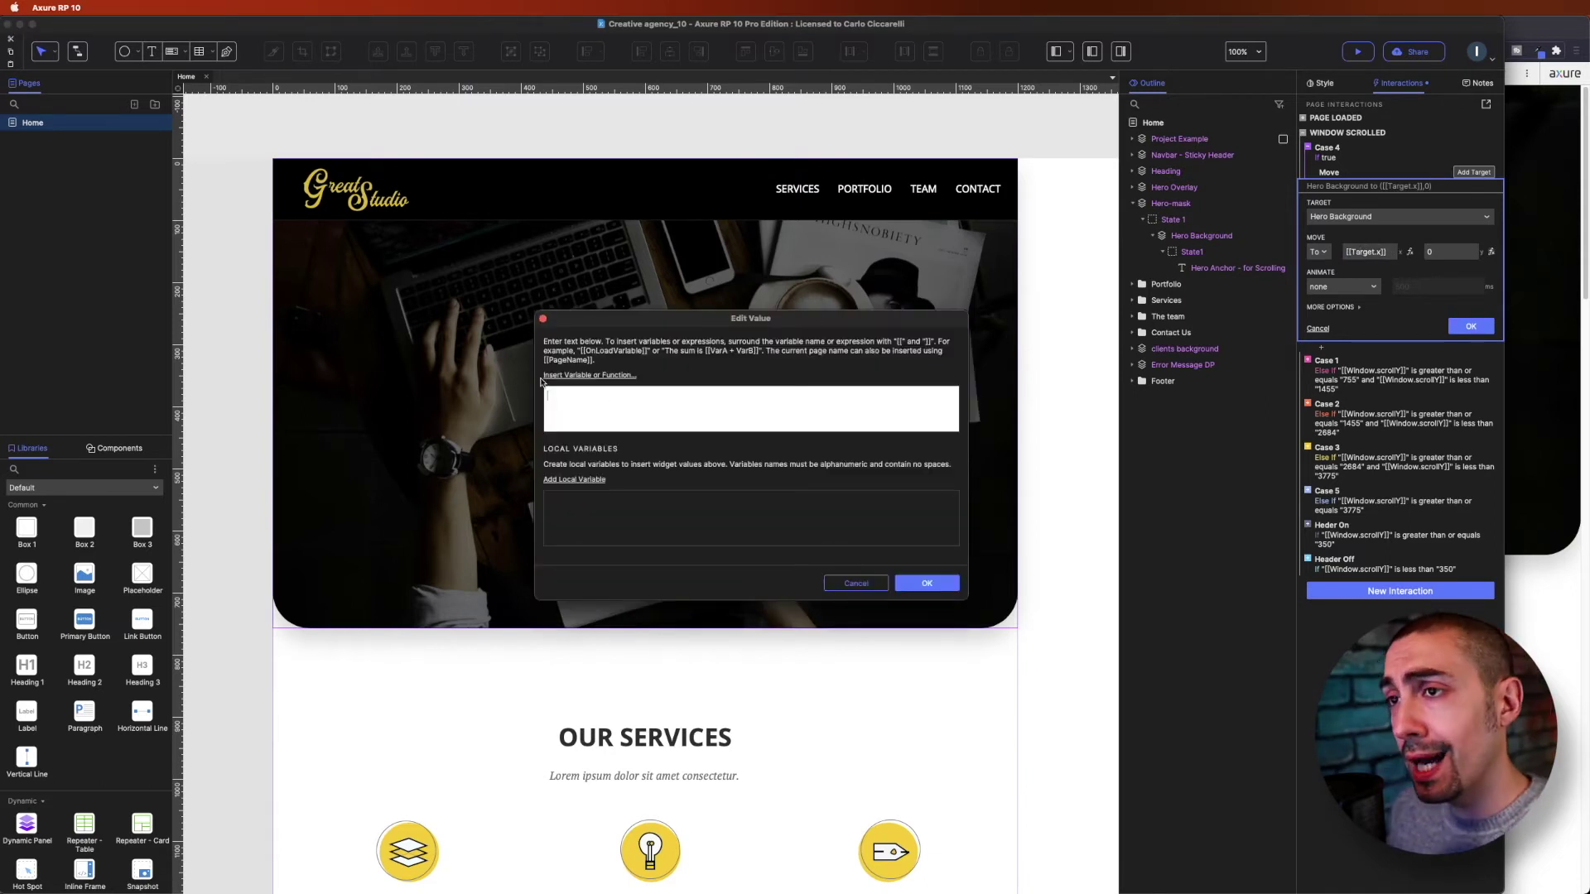
click(589, 377)
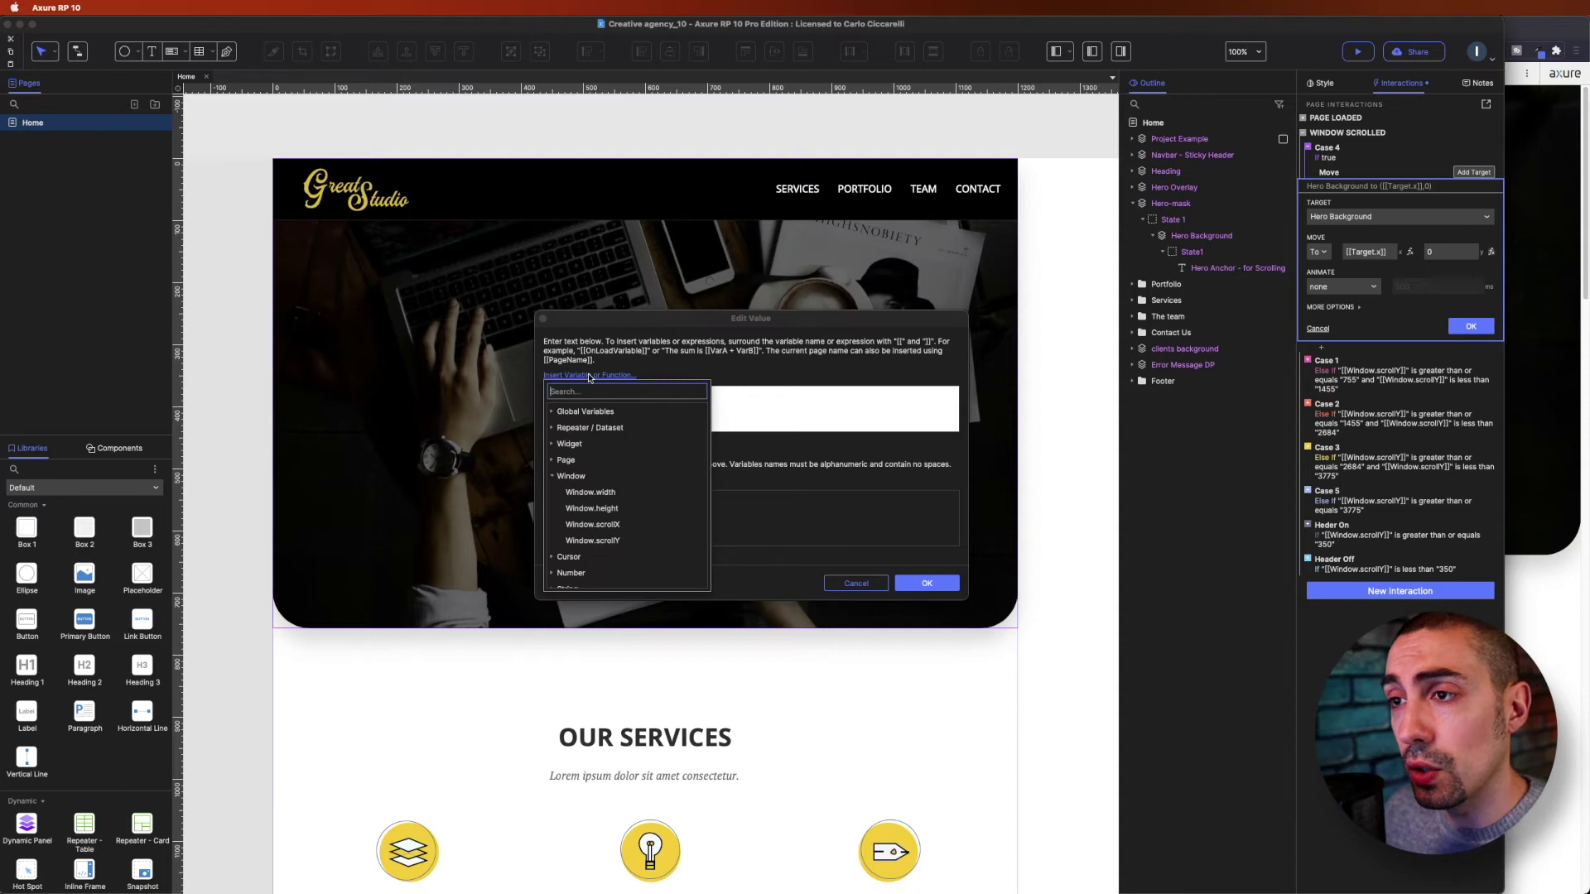
click(571, 477)
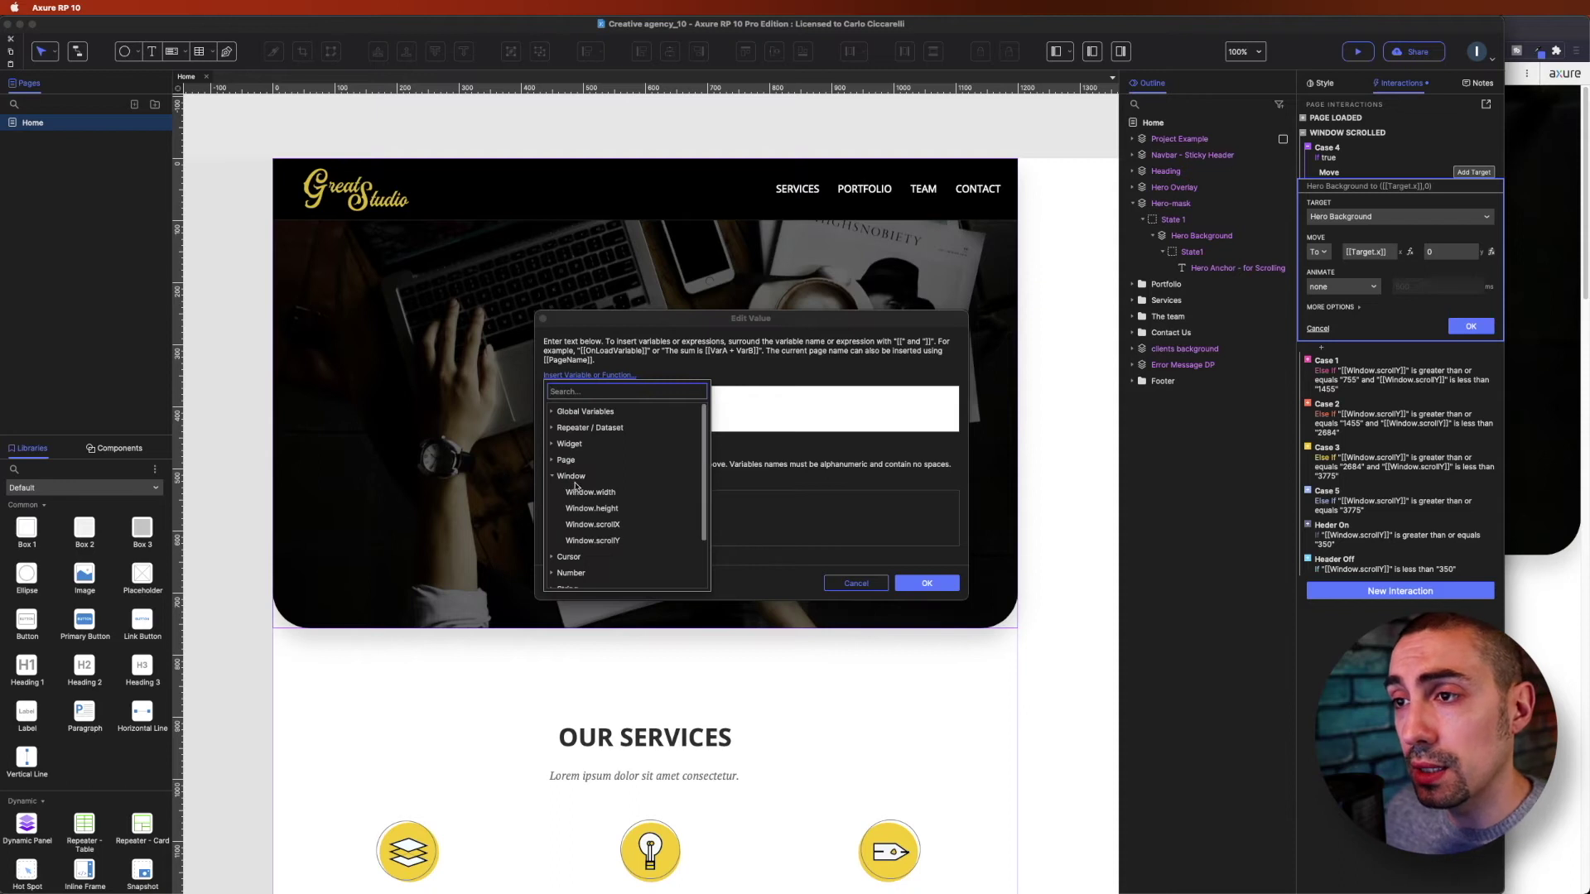
click(592, 541)
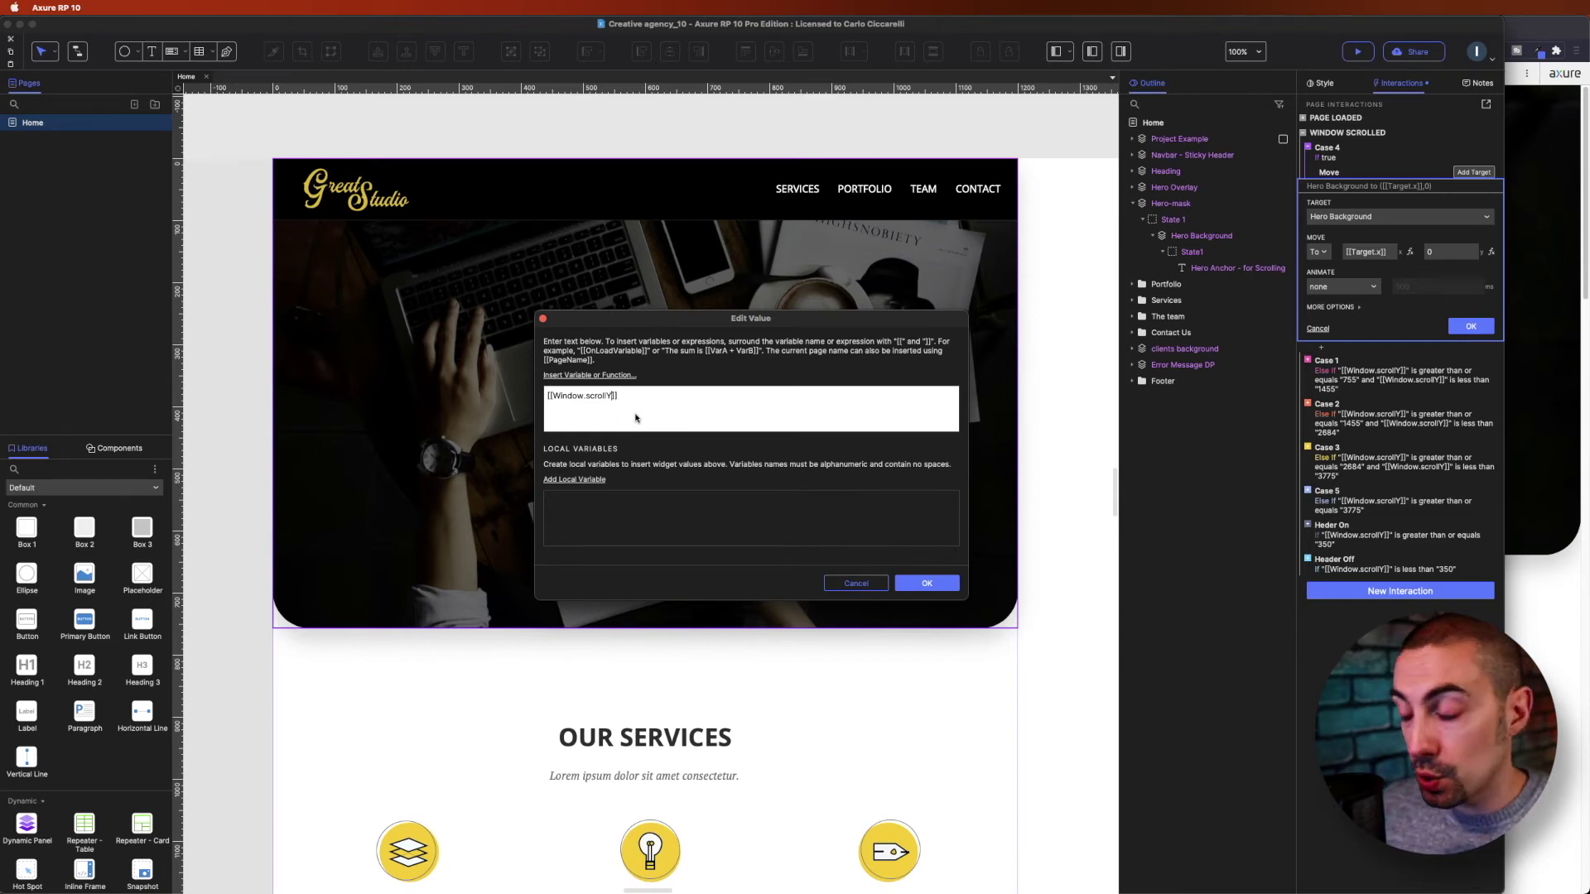
click(616, 396)
text(*)
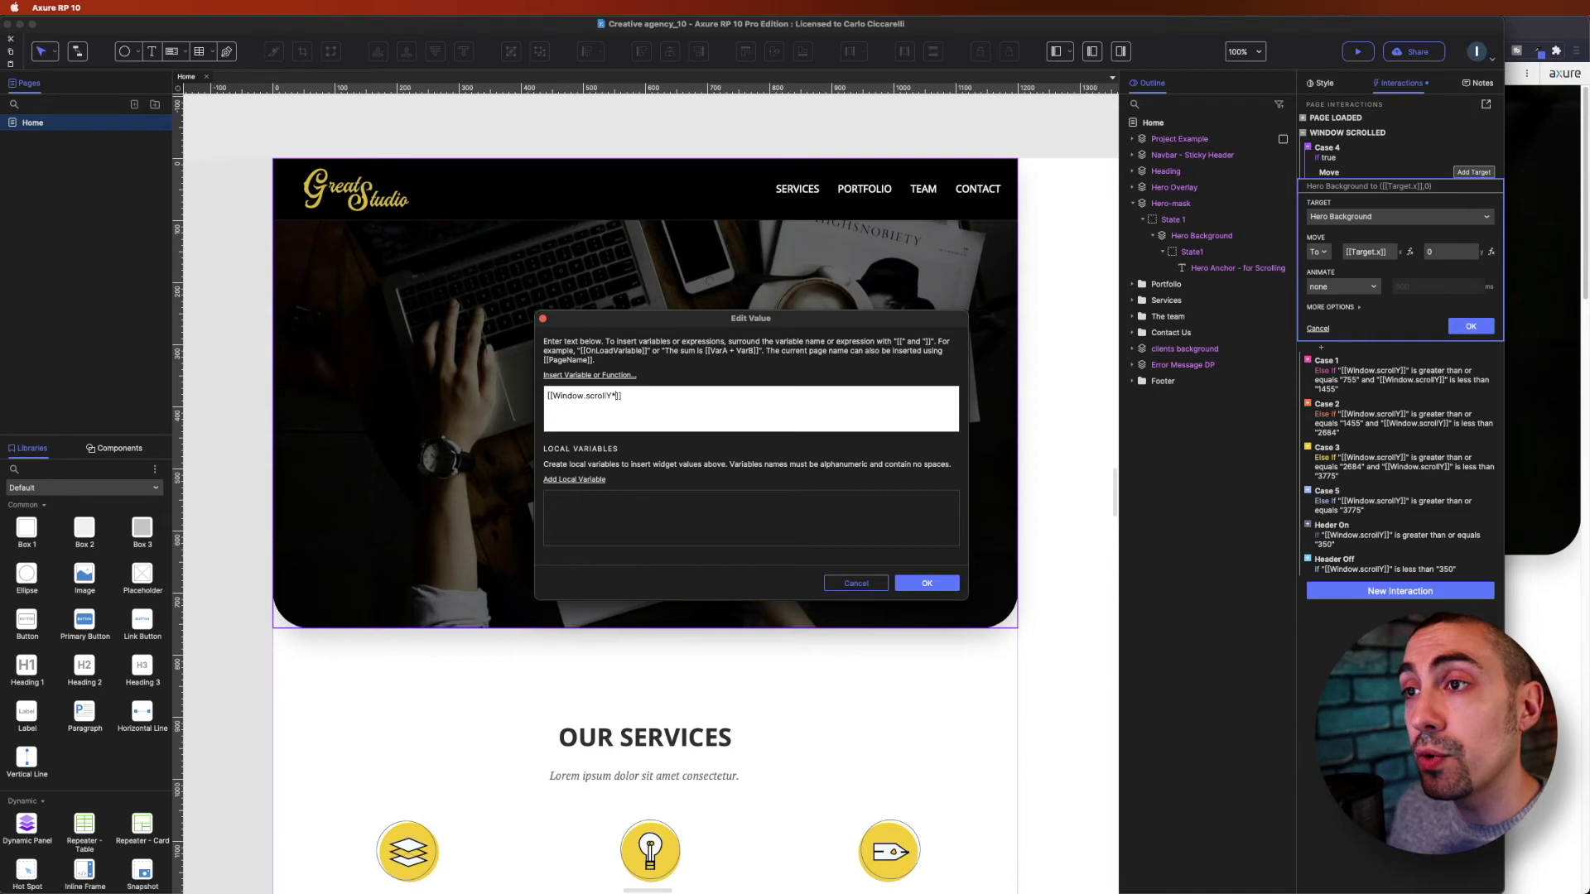
text(0)
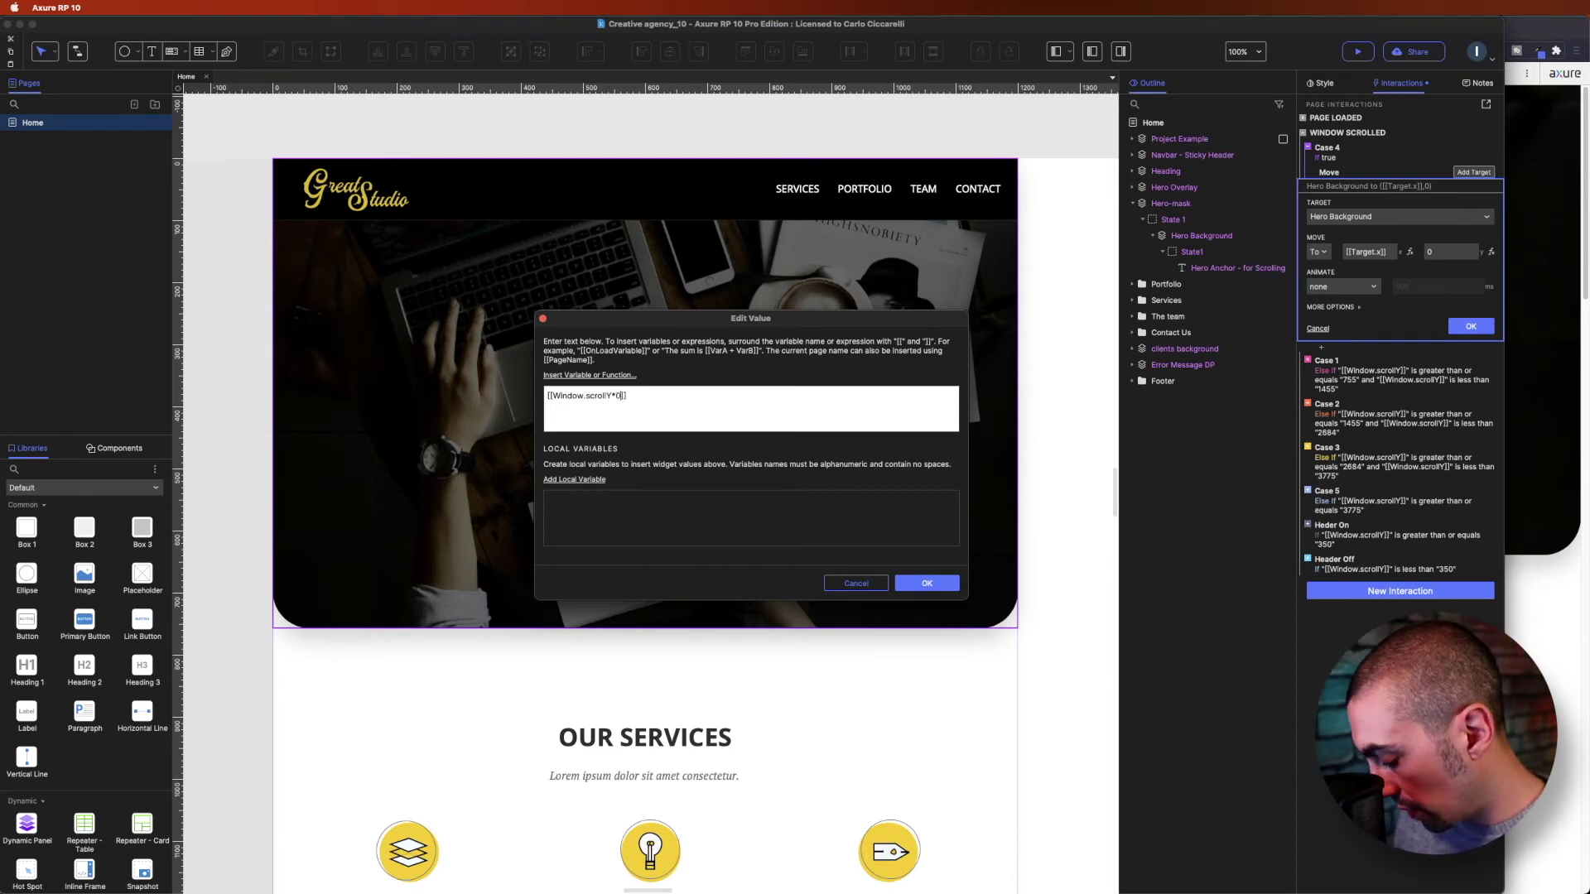
text(.5)
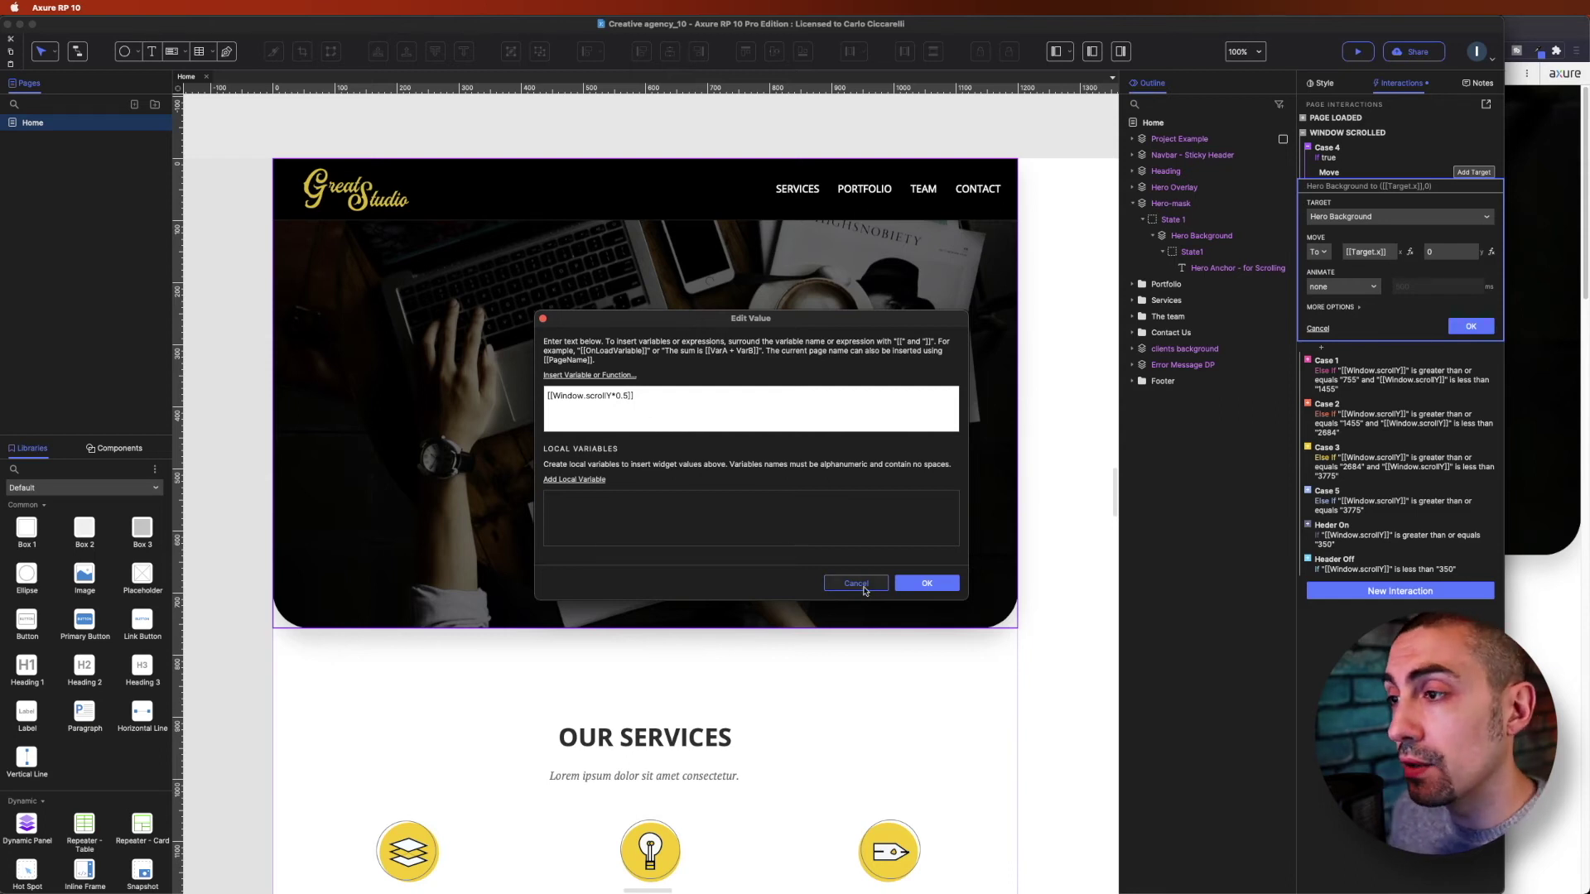
click(923, 583)
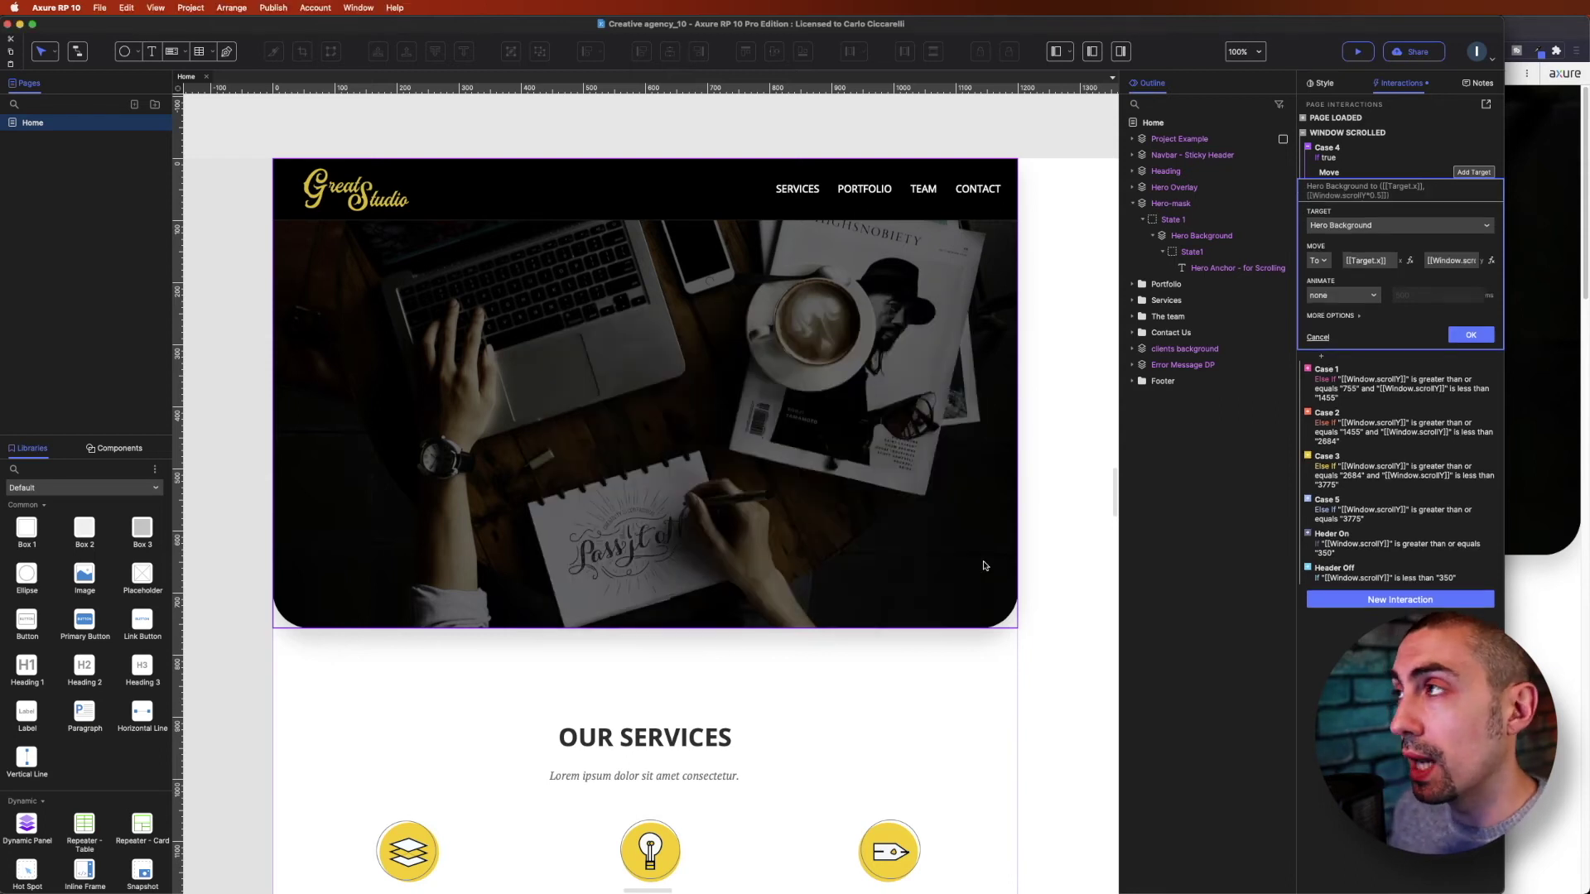
Step: Preview in Brave, scroll up and down to watch the half-speed hero, then return to Axure
click(1358, 52)
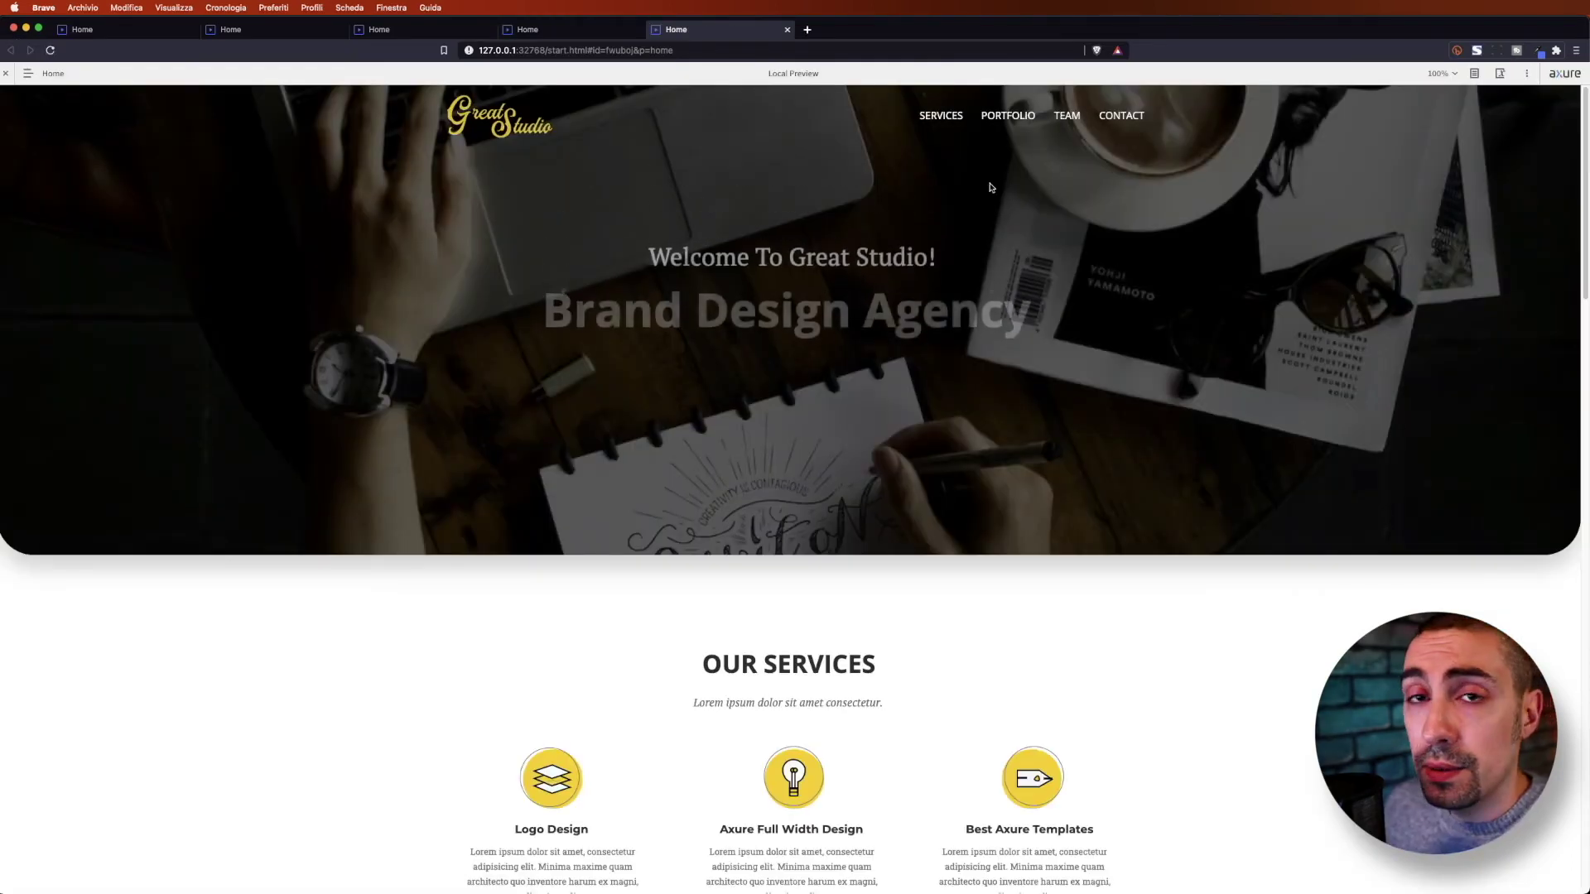
scroll(1256, 430, down, 2)
scroll(1257, 430, down, 3)
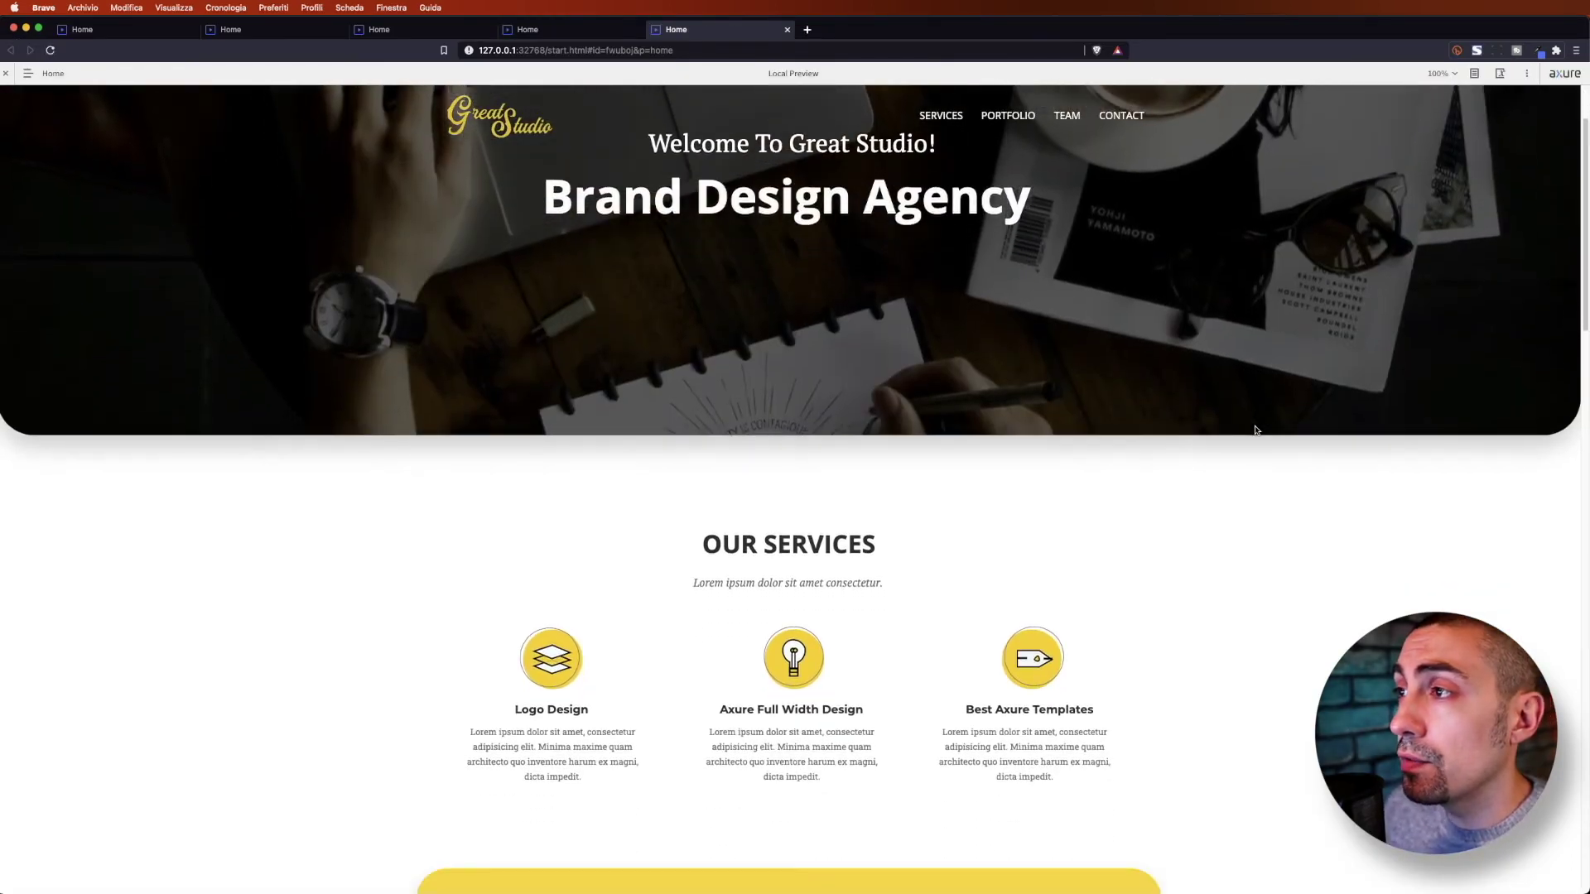
scroll(1256, 431, up, 1)
scroll(1257, 430, up, 3)
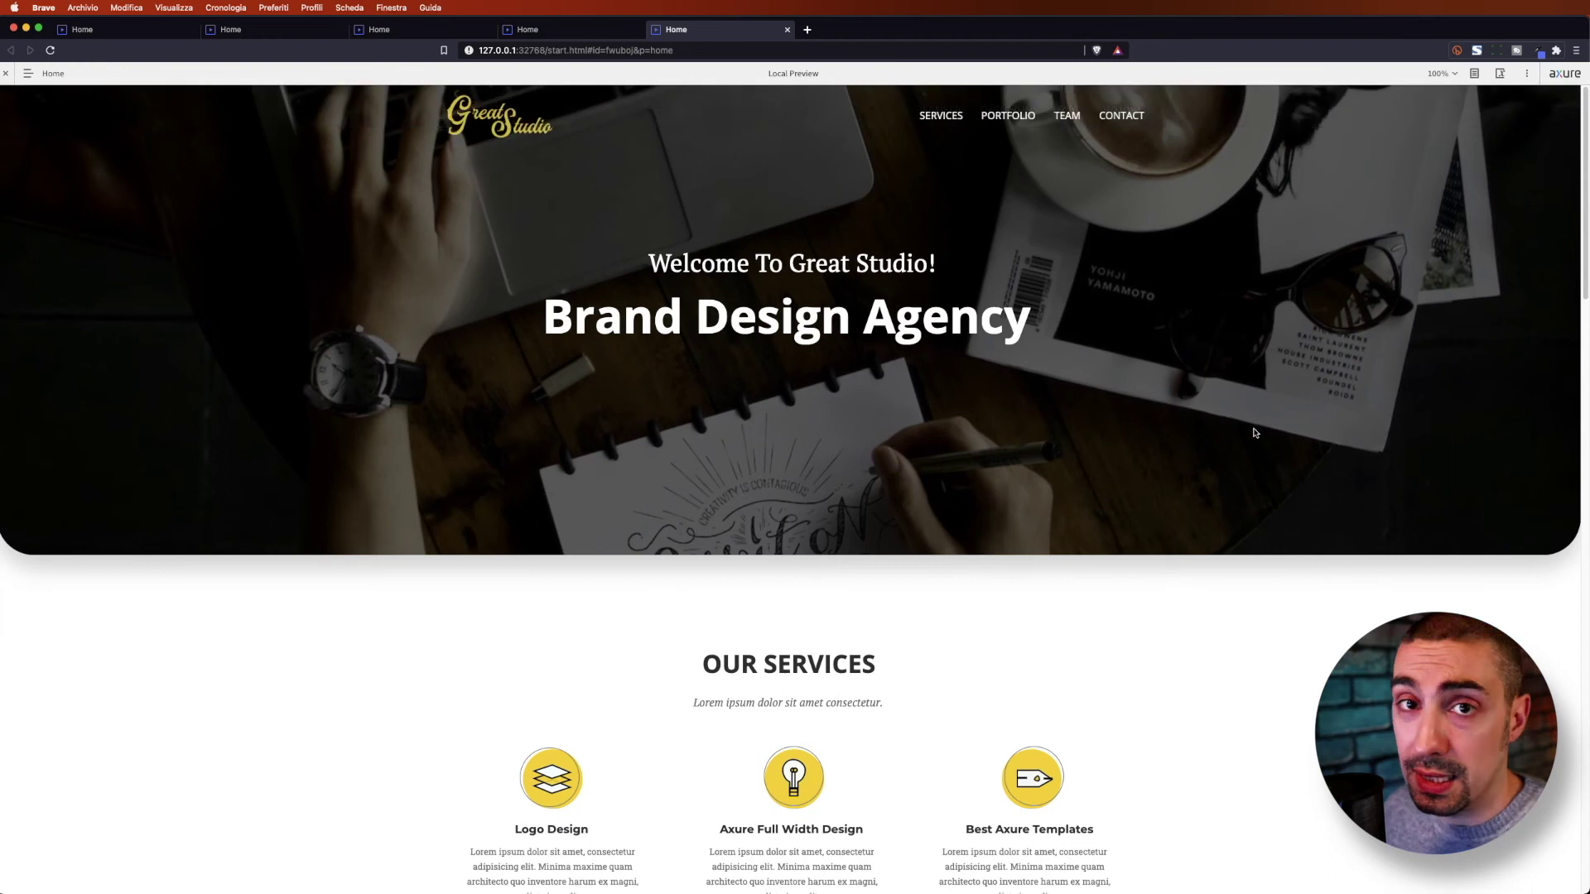
scroll(1256, 432, down, 4)
scroll(1257, 432, up, 4)
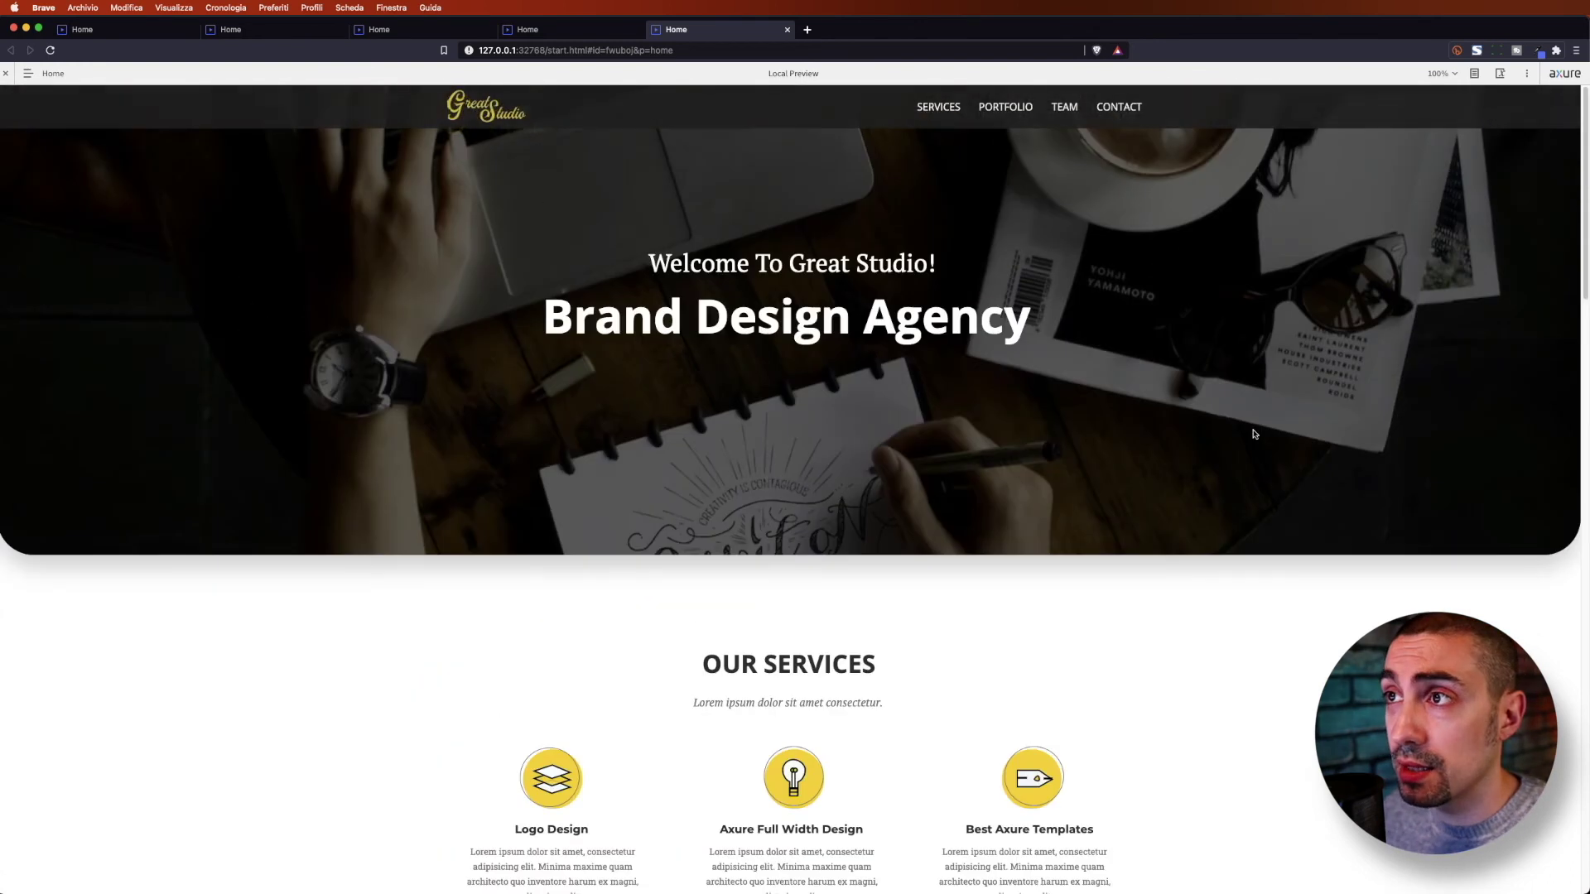
scroll(1257, 435, down, 1)
scroll(1255, 434, down, 3)
scroll(1255, 435, up, 4)
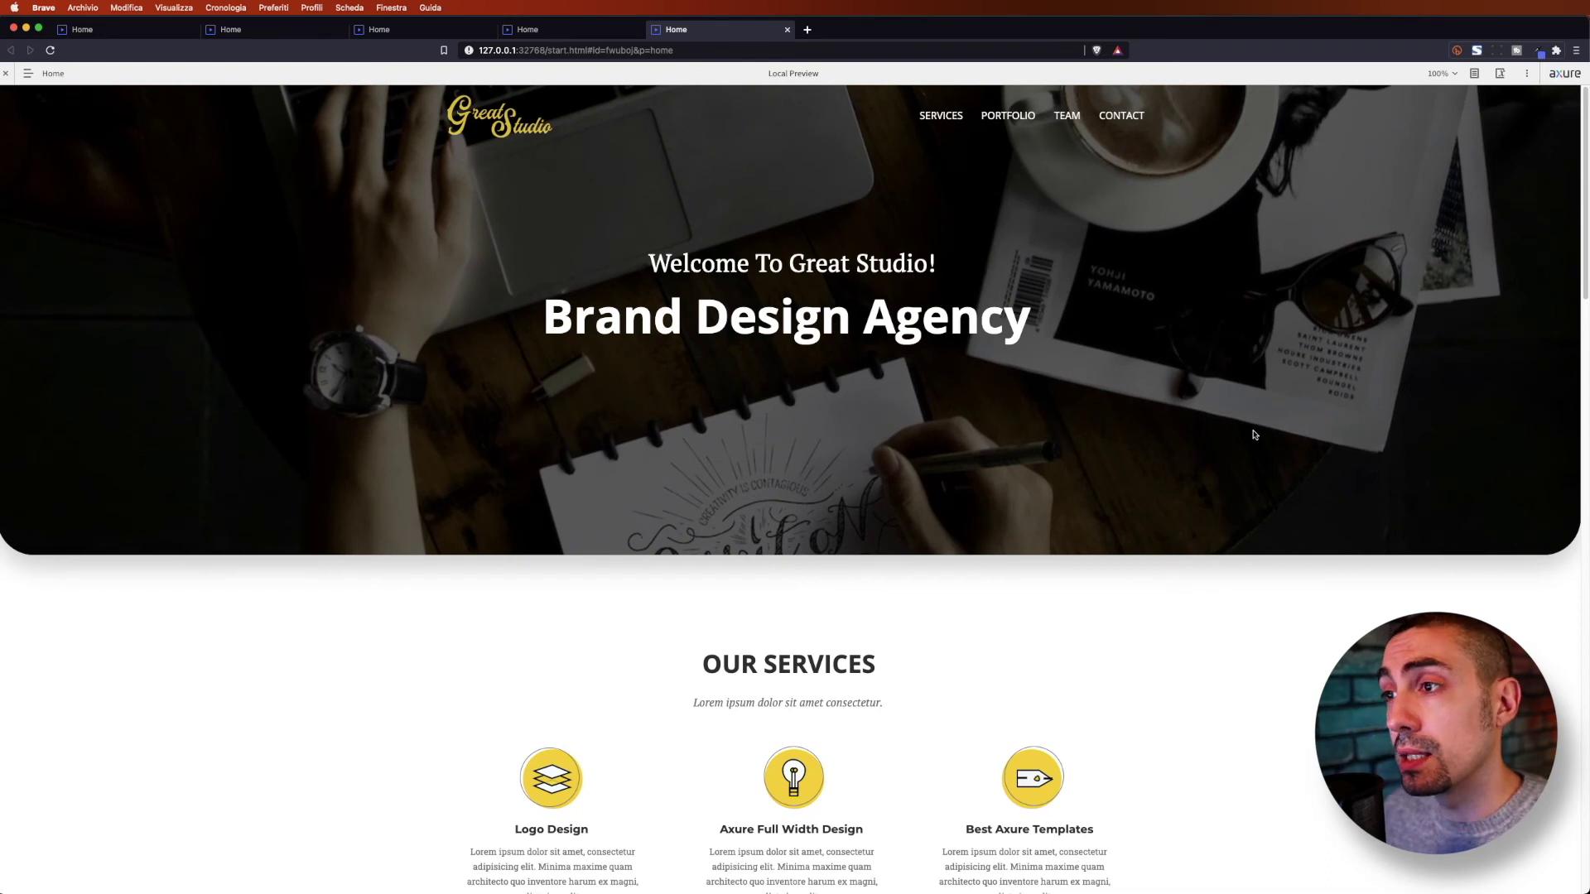
scroll(1255, 435, down, 2)
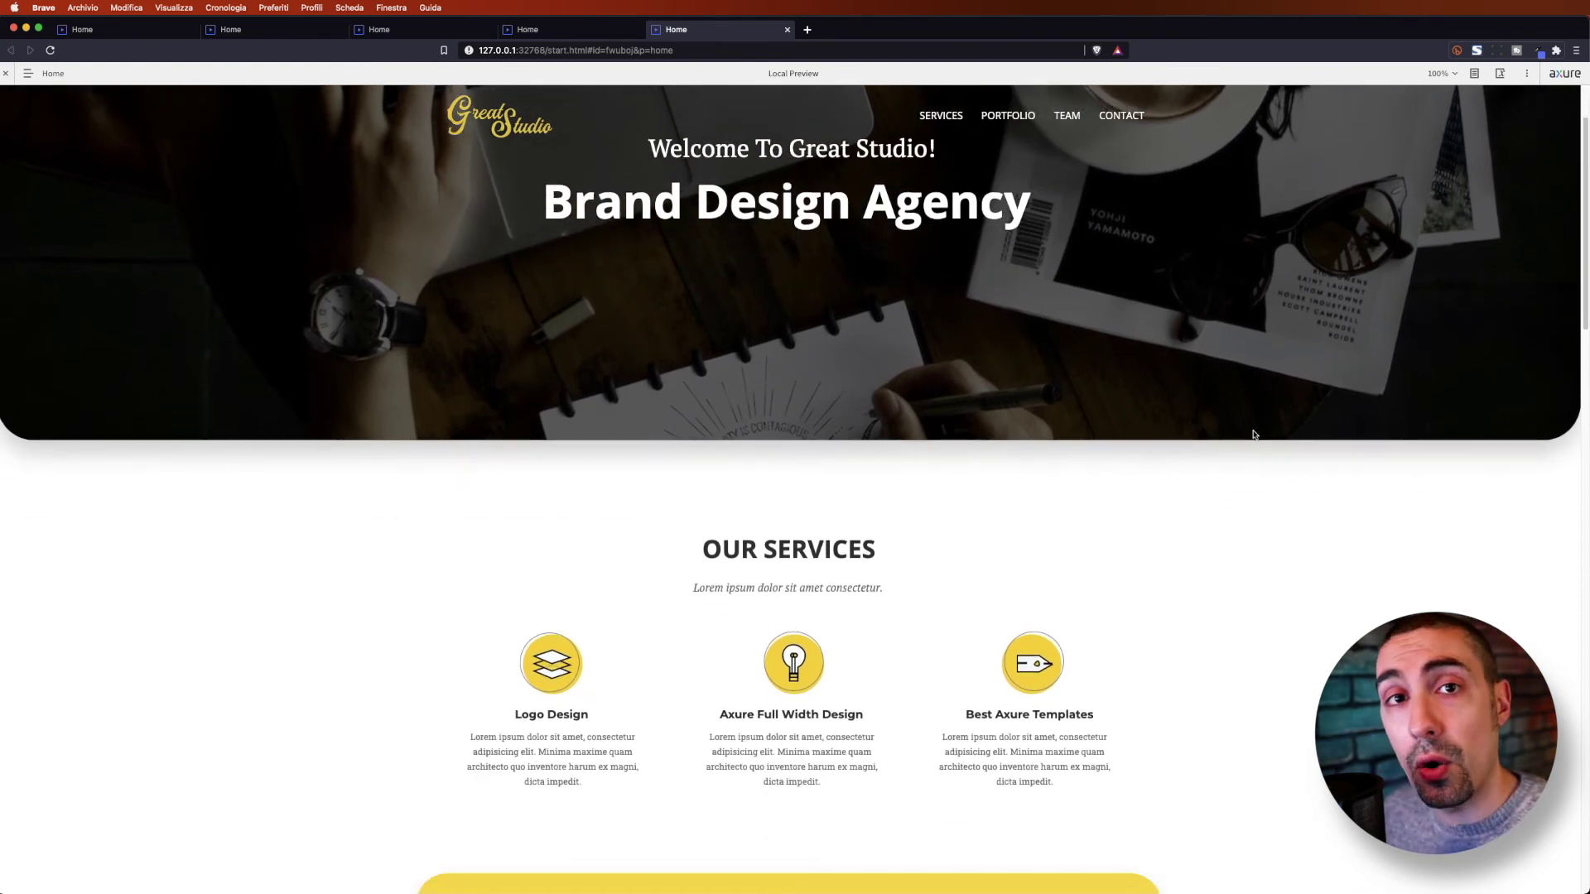
scroll(1254, 435, down, 1)
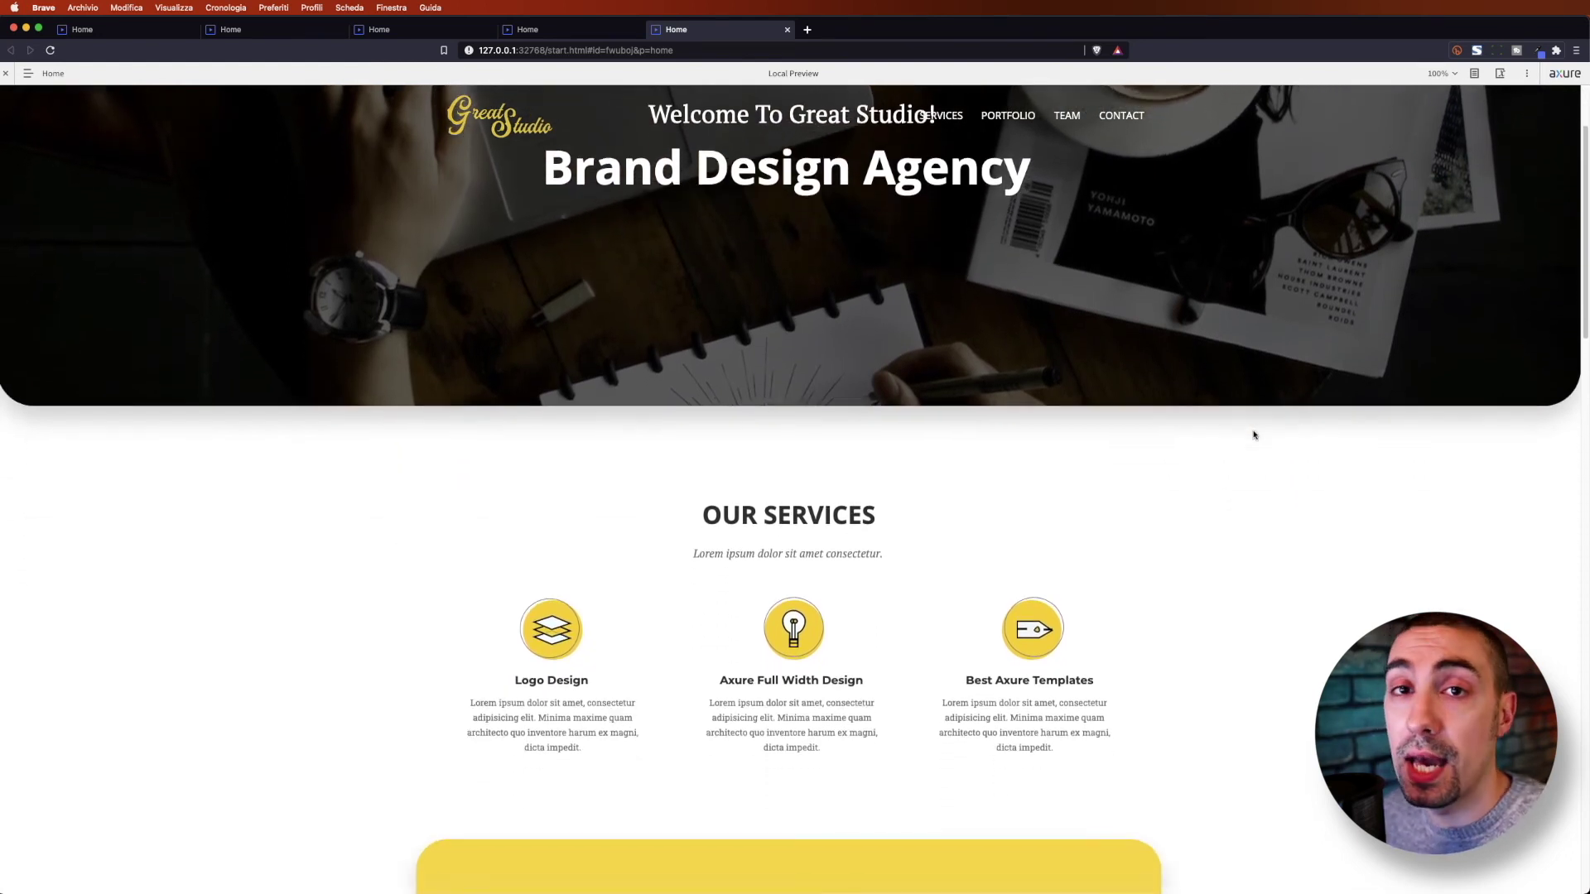
scroll(1254, 435, down, 1)
scroll(1255, 434, down, 1)
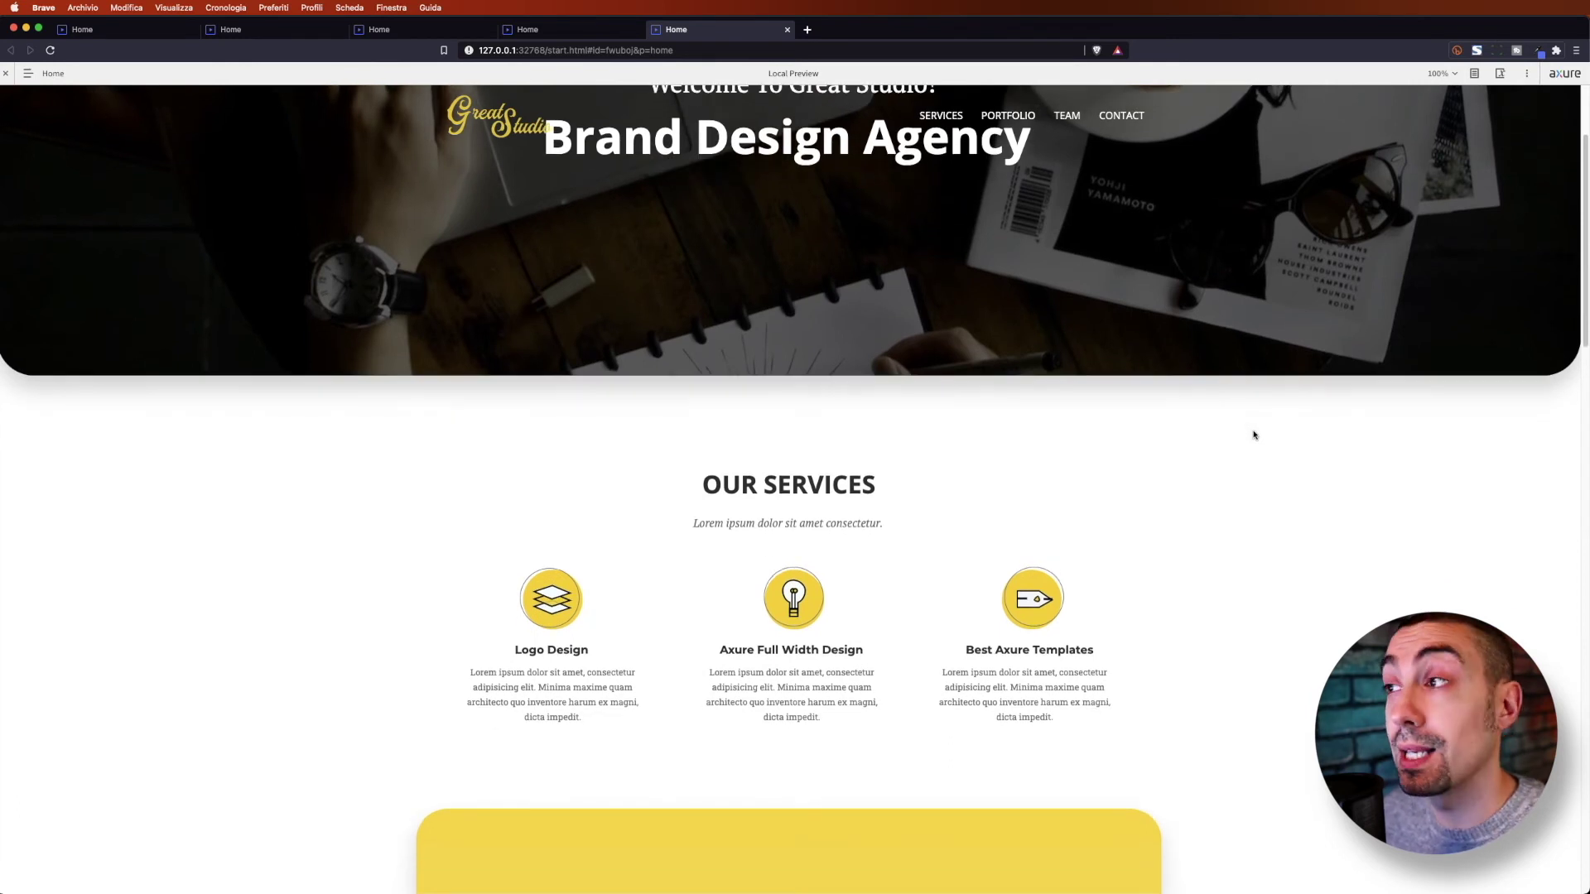
scroll(1255, 434, up, 3)
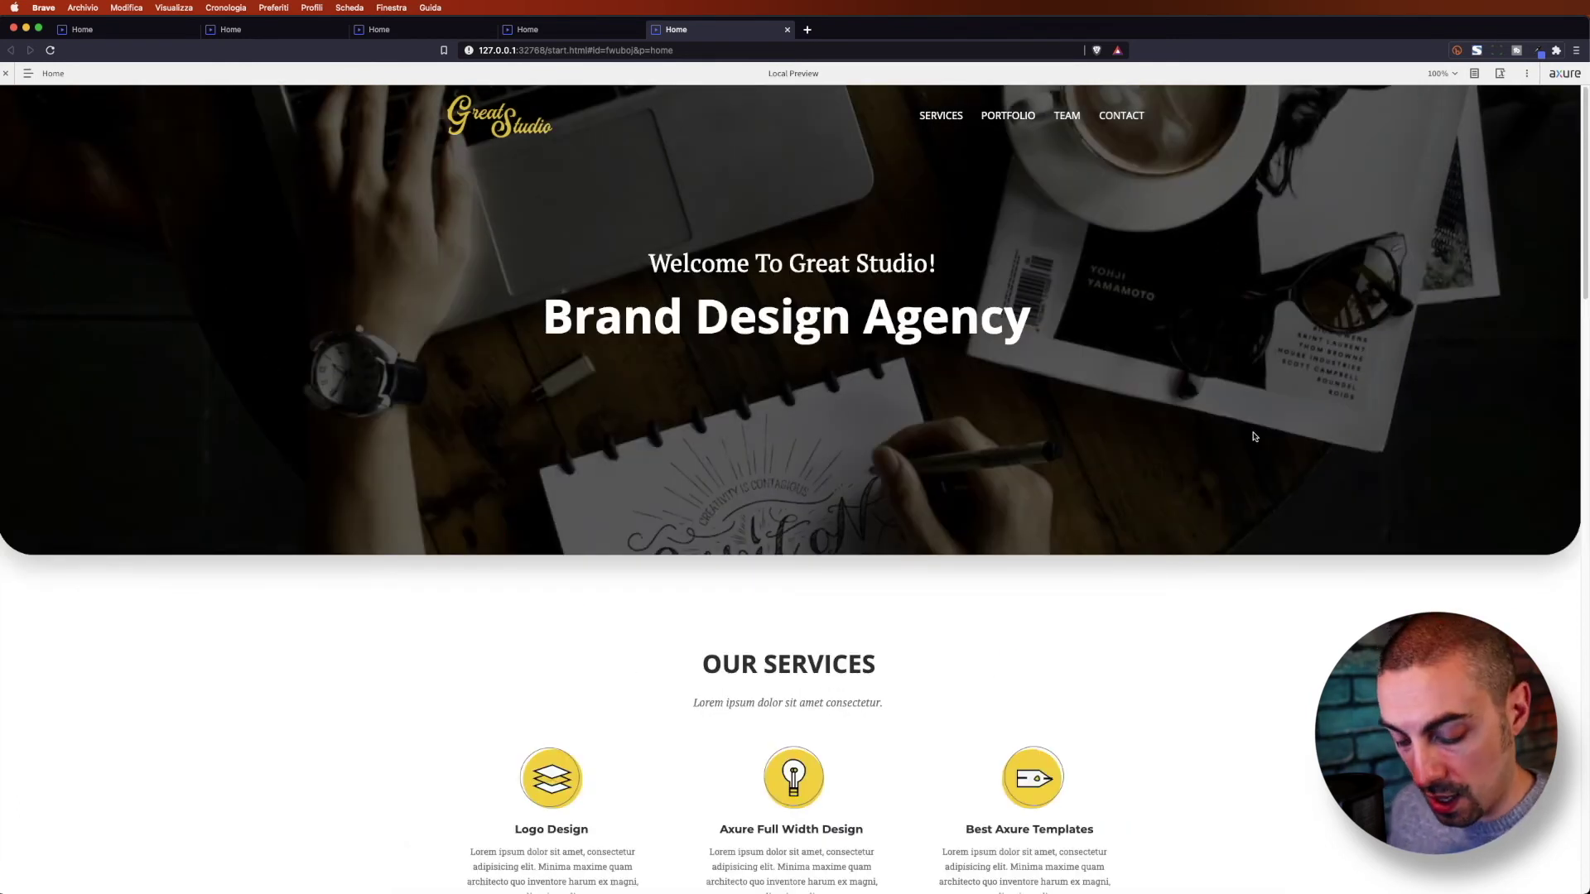
key(super+Tab)
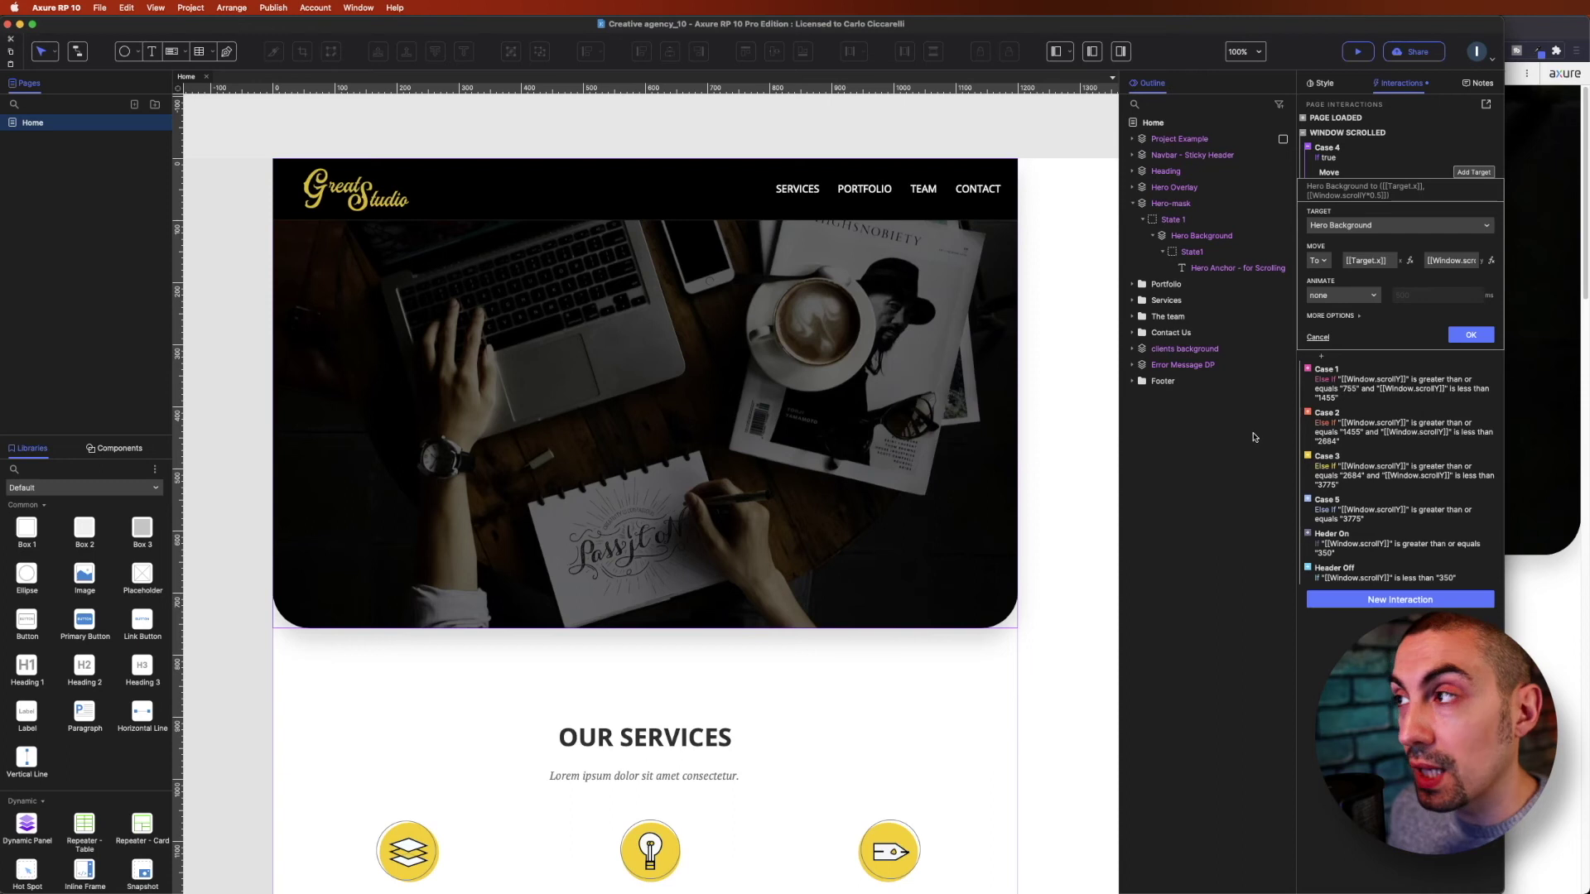
Step: Change the Y multiplier to [[Window.scrollY*1.5]], save the Move action, and preview again
click(1492, 261)
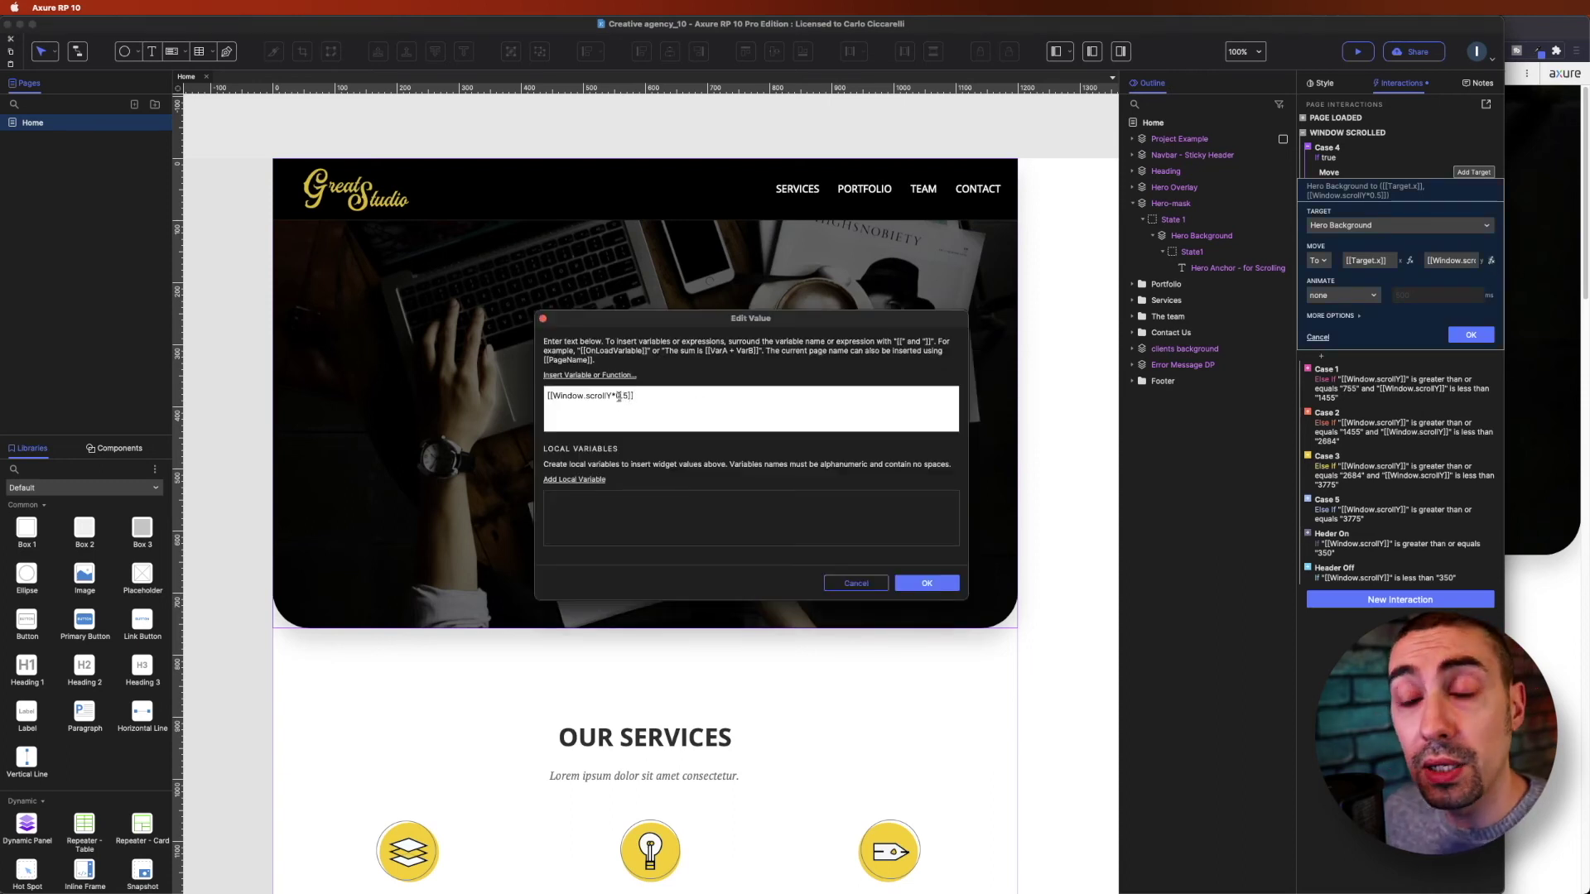
key(BackSpace)
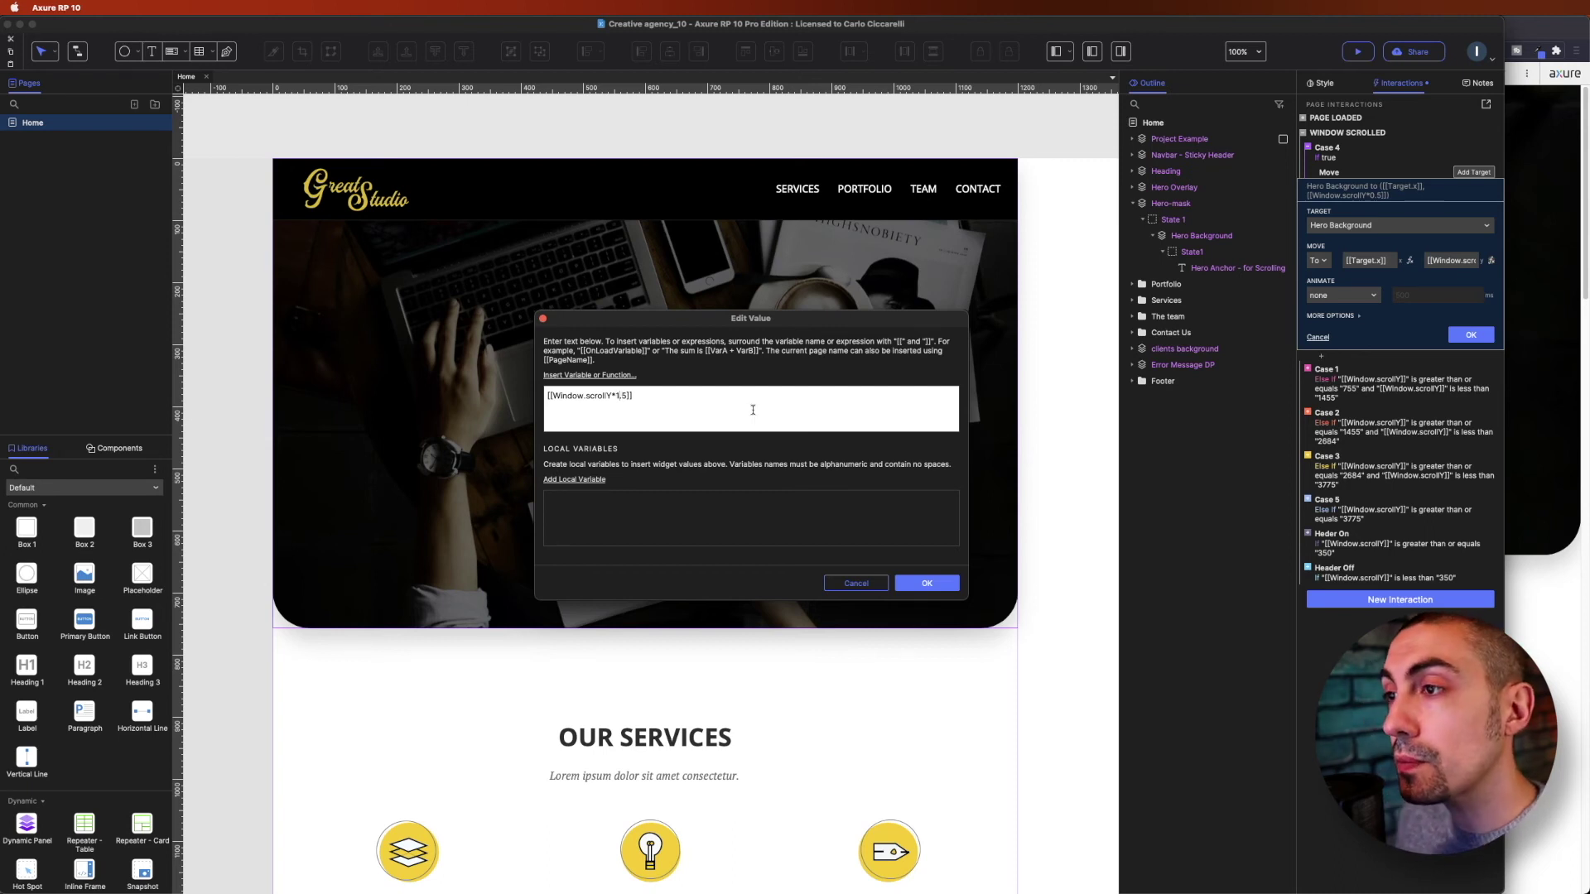
click(927, 583)
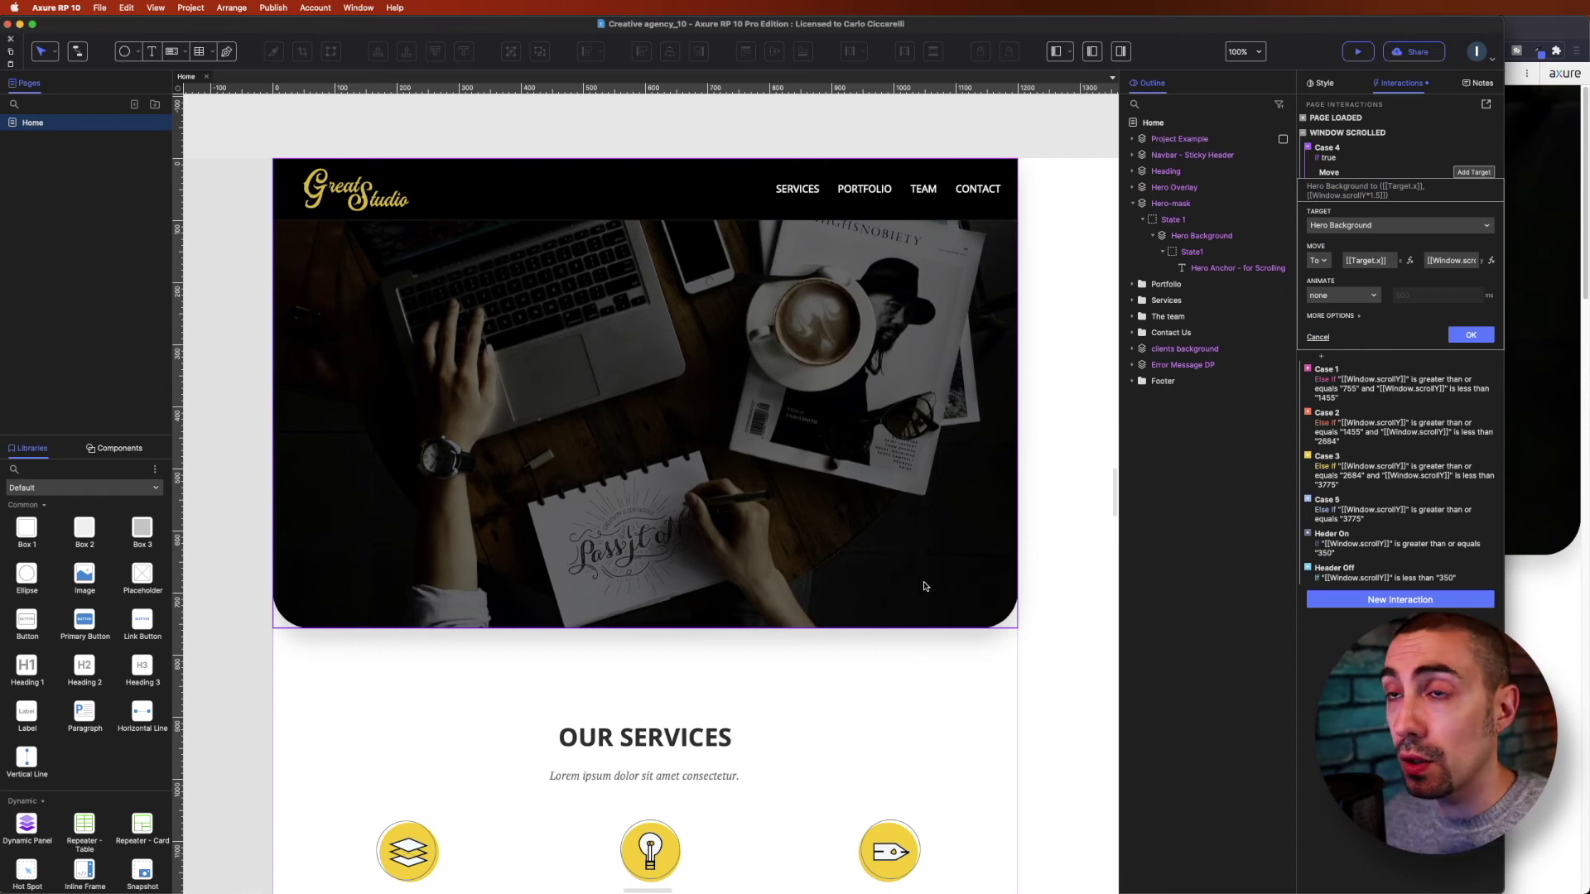
click(1470, 334)
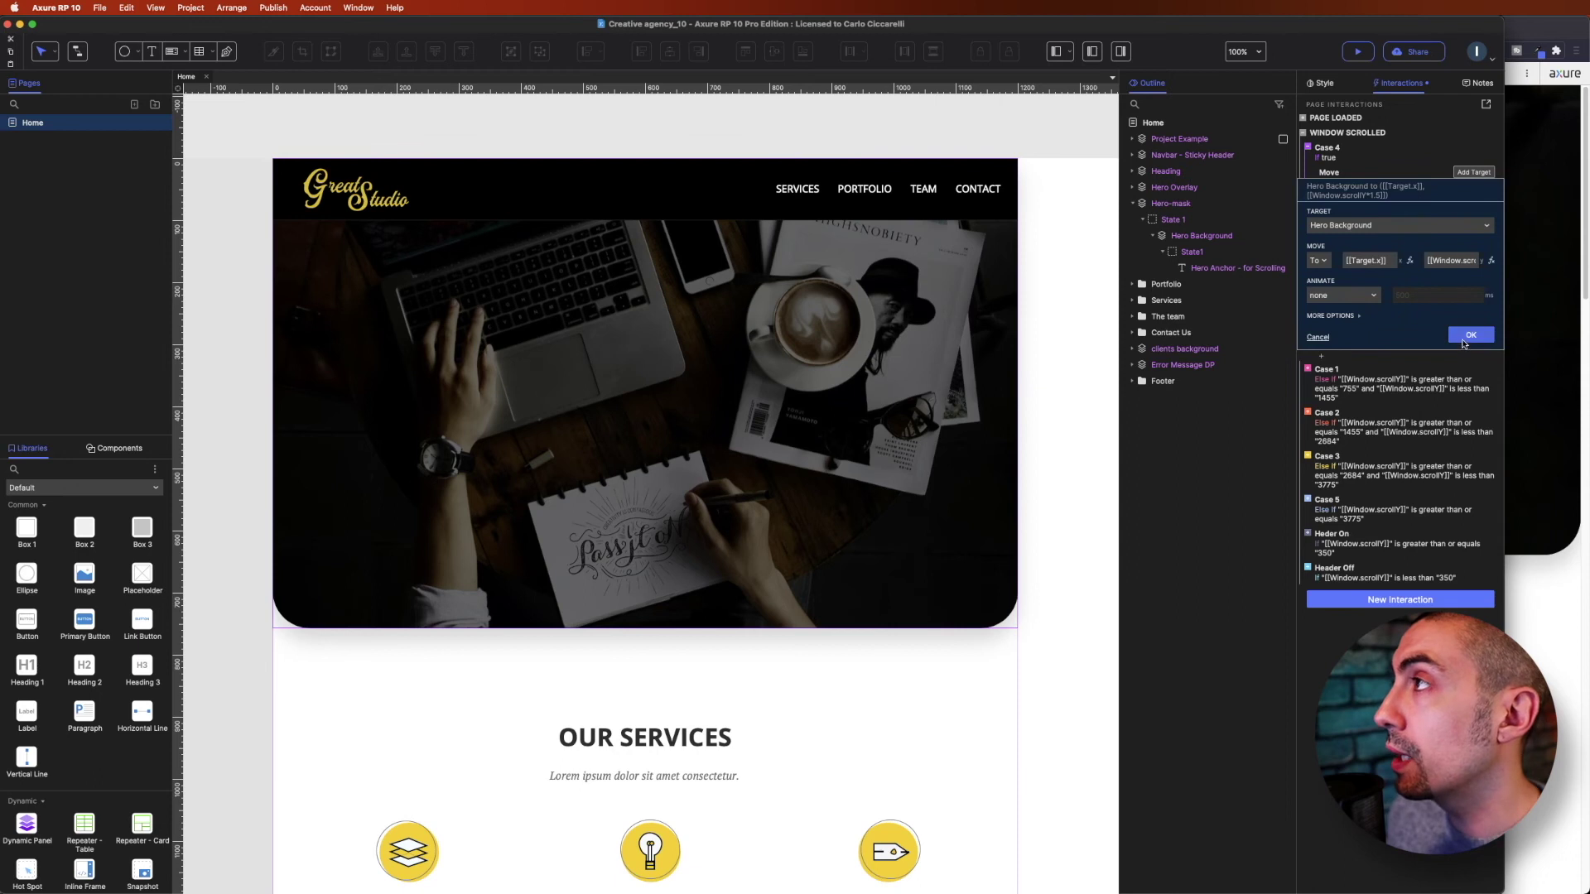
click(1358, 52)
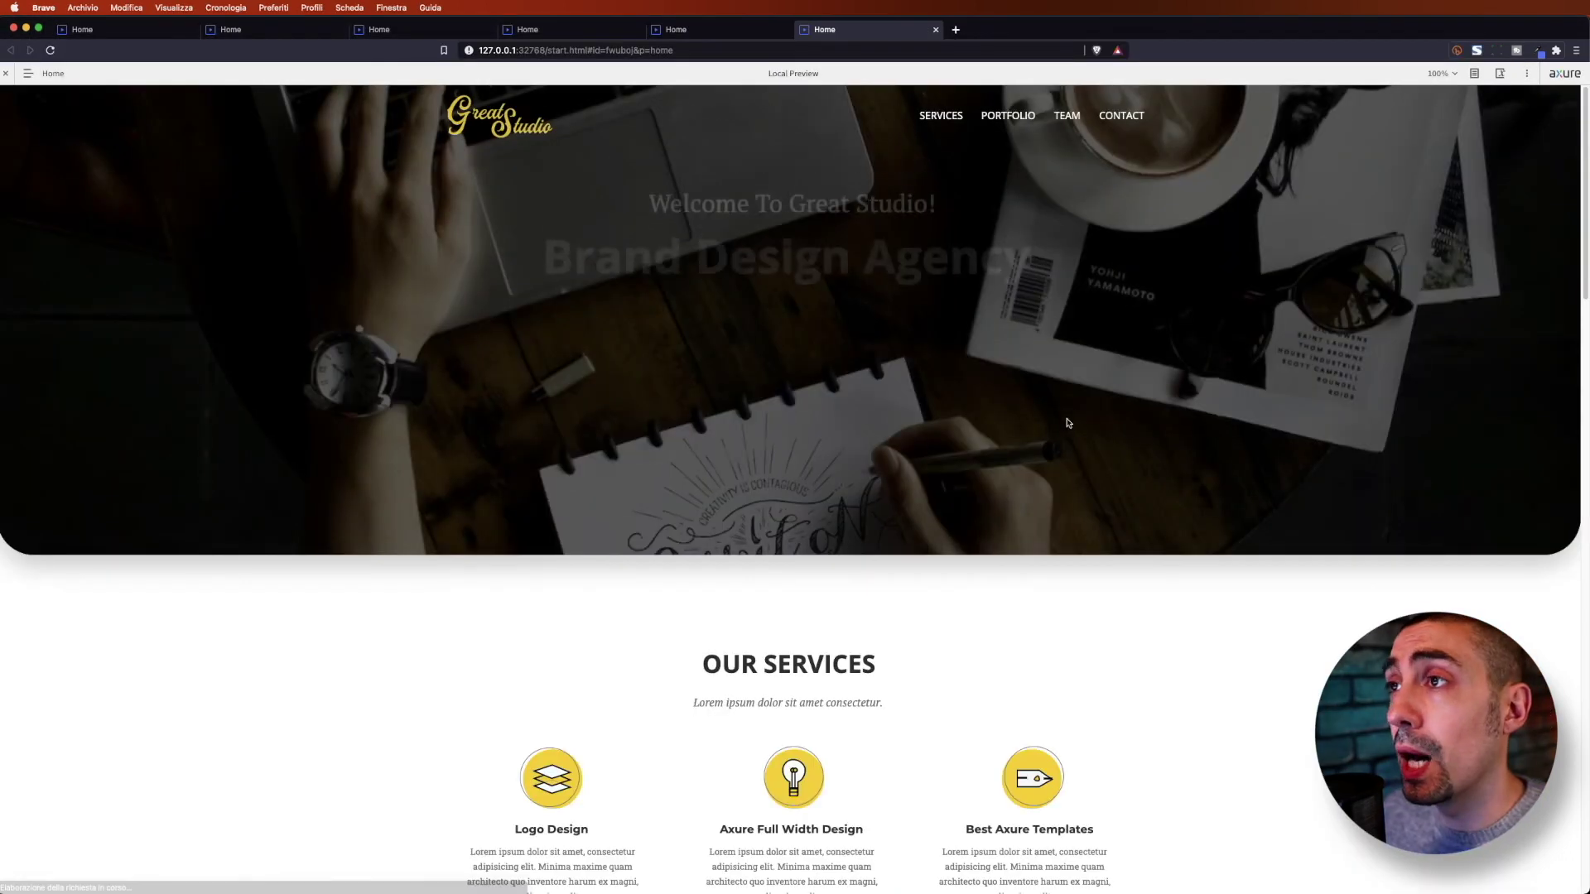
Step: Scroll the Brave preview down and up to check the faster 1.5 parallax
scroll(1141, 469, down, 2)
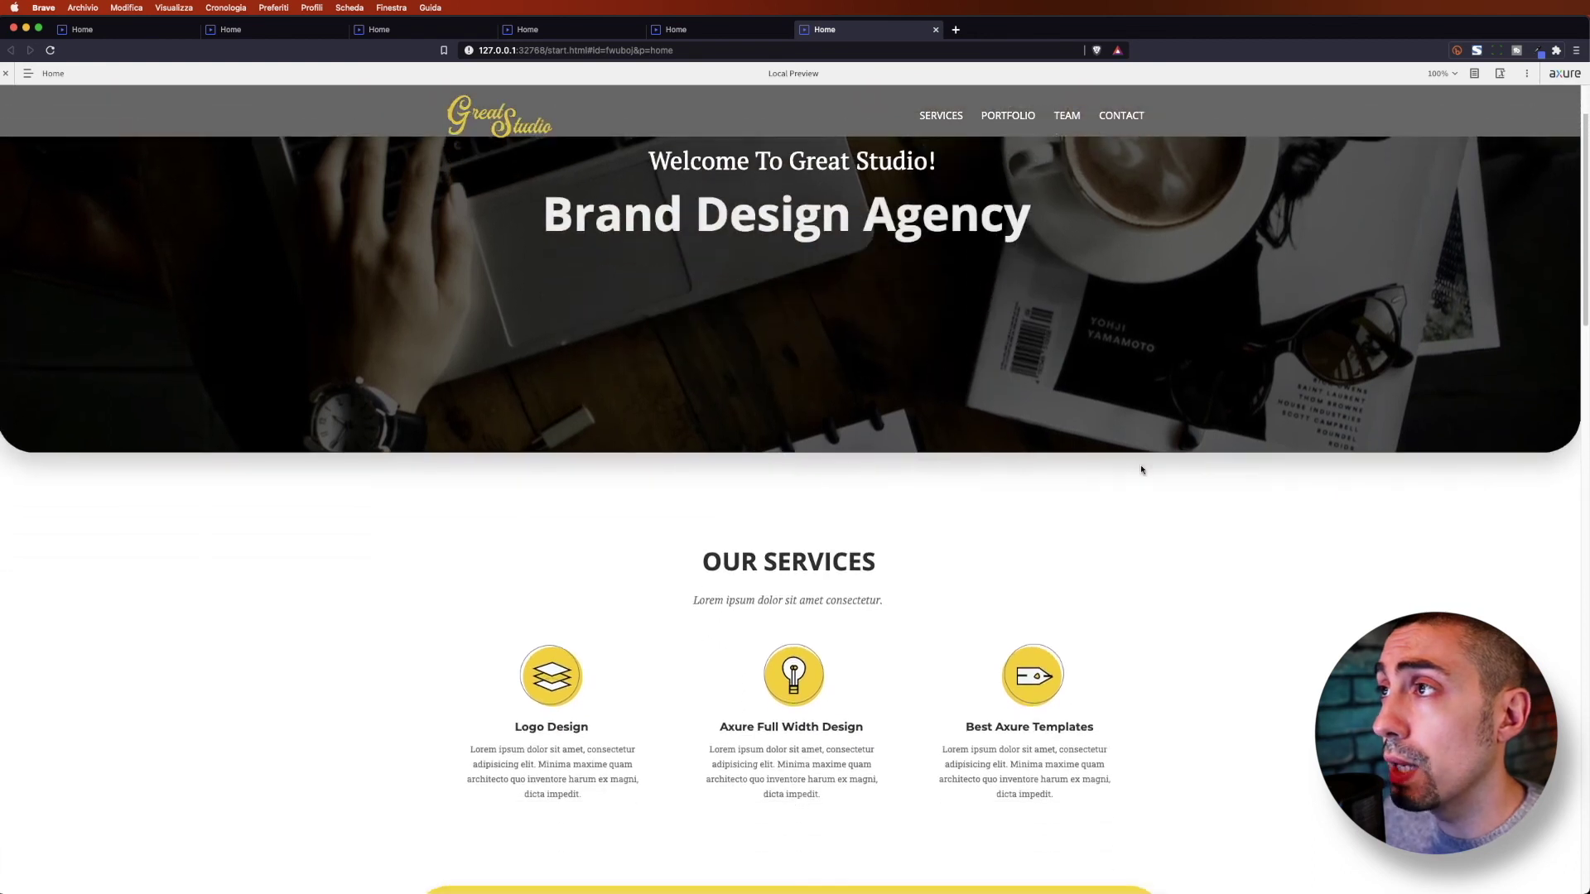
scroll(1141, 470, down, 3)
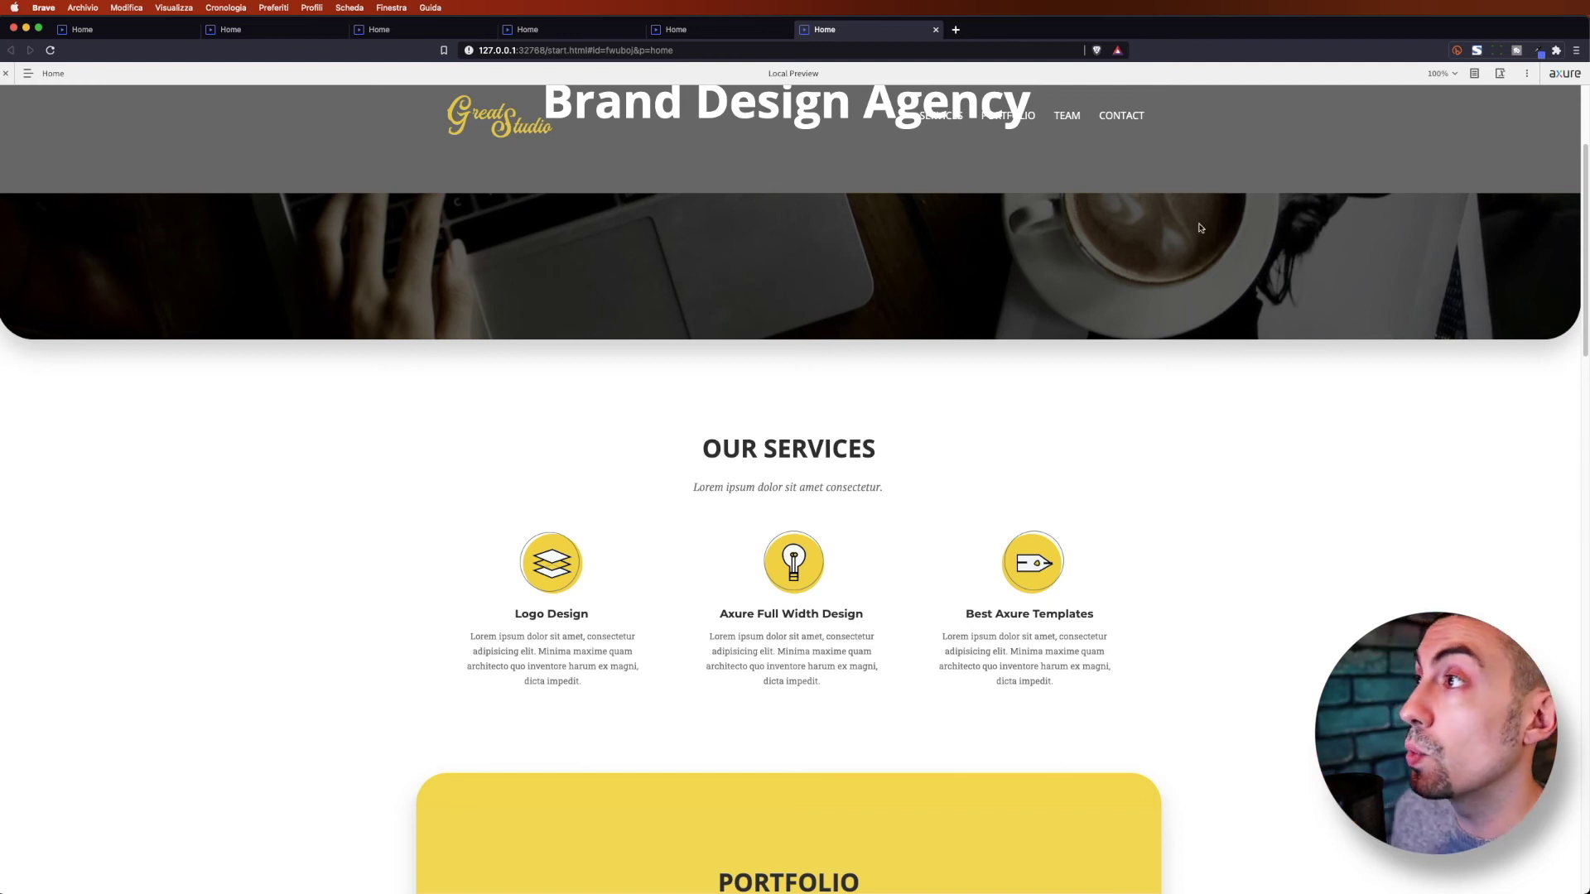
scroll(1176, 225, up, 5)
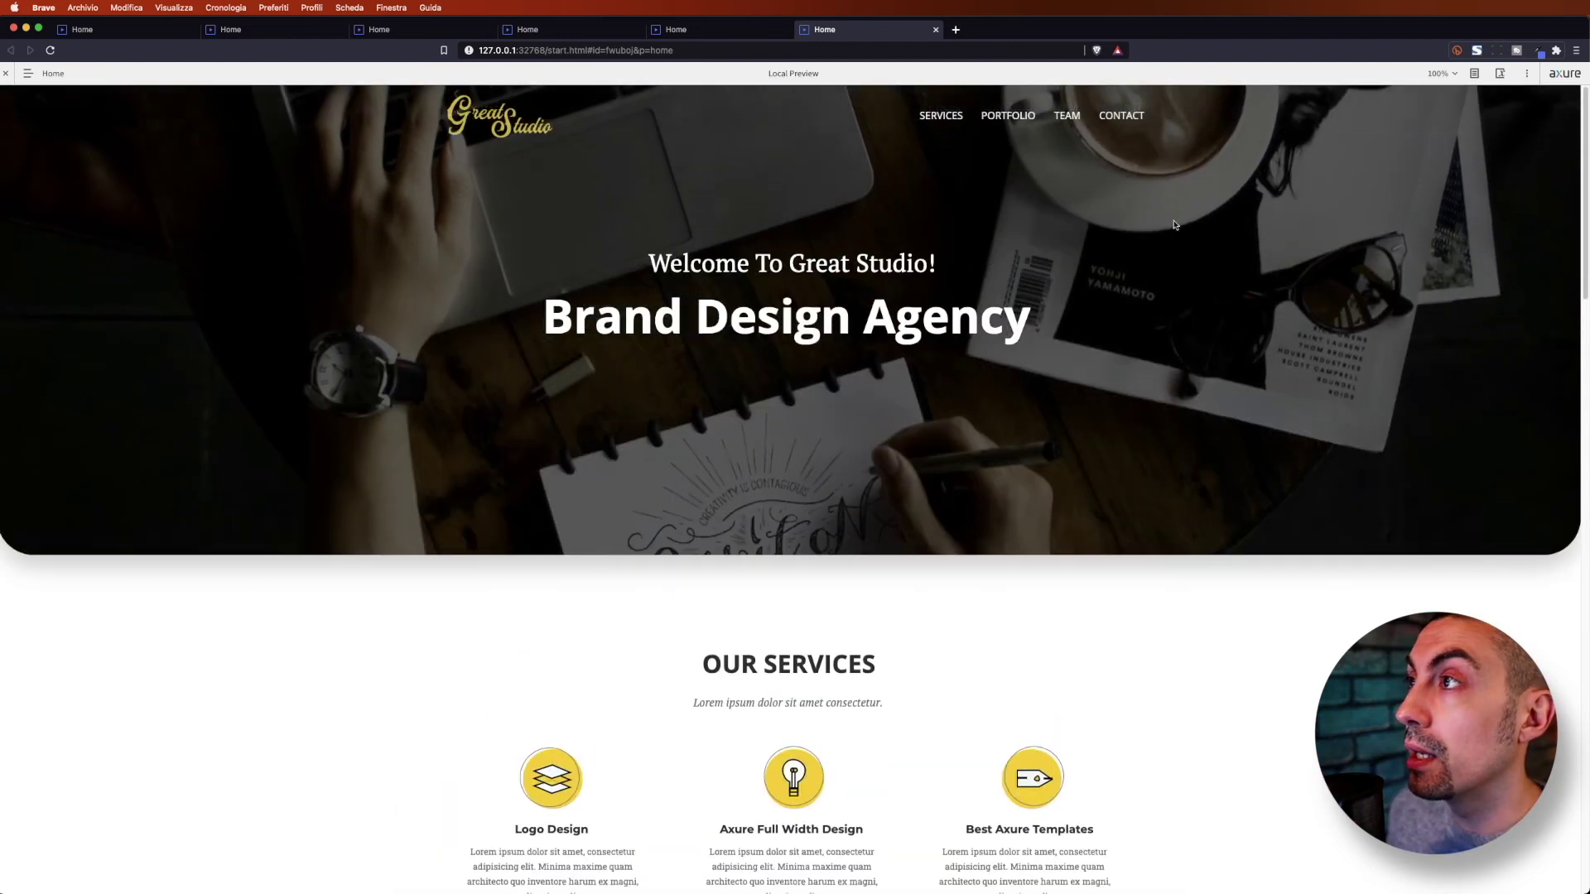
scroll(1182, 211, down, 6)
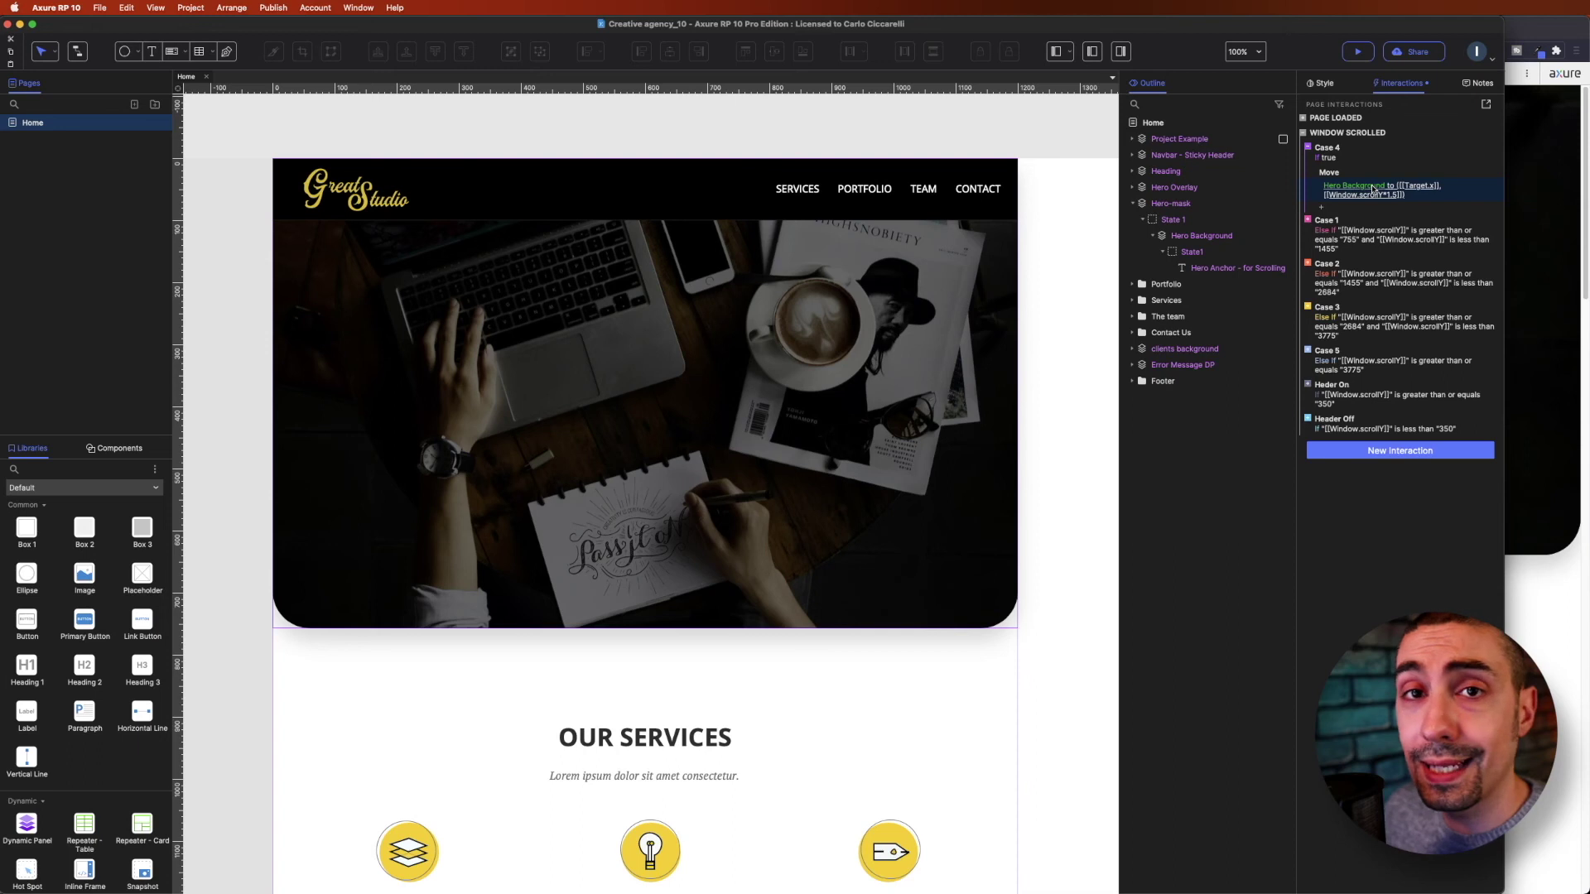
Step: Reopen Case 4's Hero Background Move action and its Y value expression editor
click(1372, 189)
click(1492, 260)
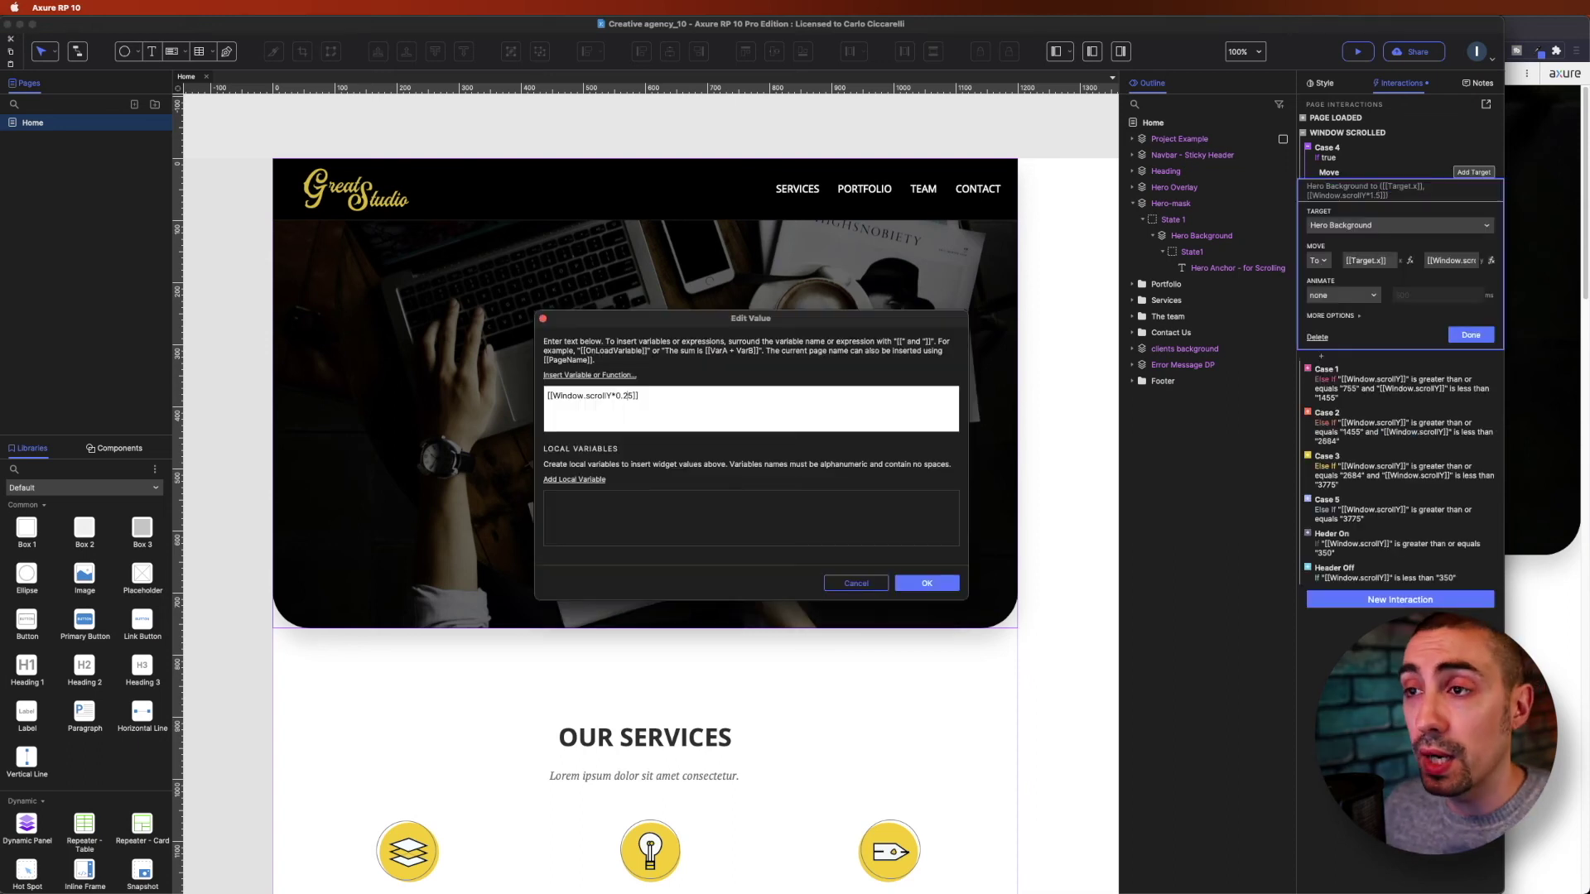